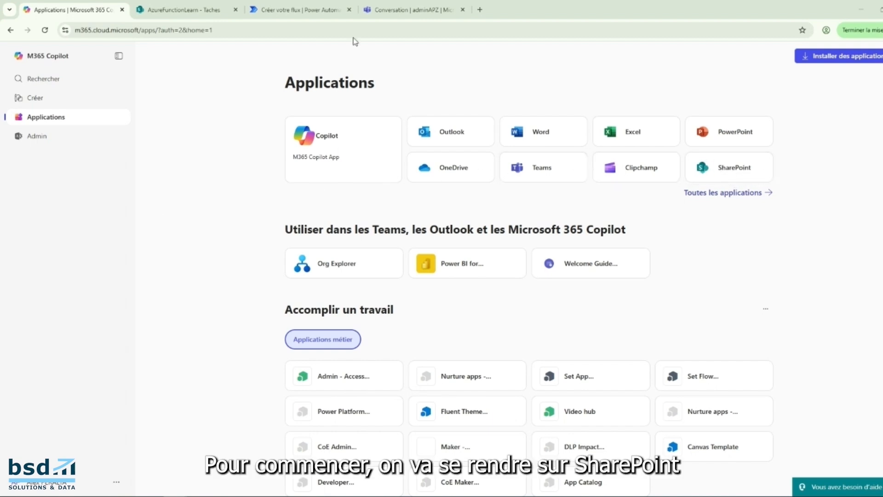
View the Taches list in SharePoint, and open Power Automate from the full list of Microsoft 365 applications.
{"action": "left_click", "coordinate": [197, 18]}
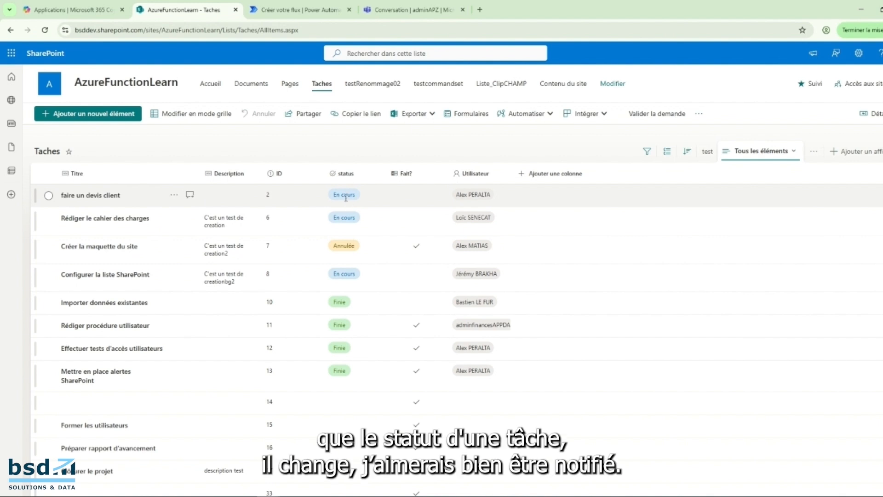
{"action": "left_click", "coordinate": [77, 13]}
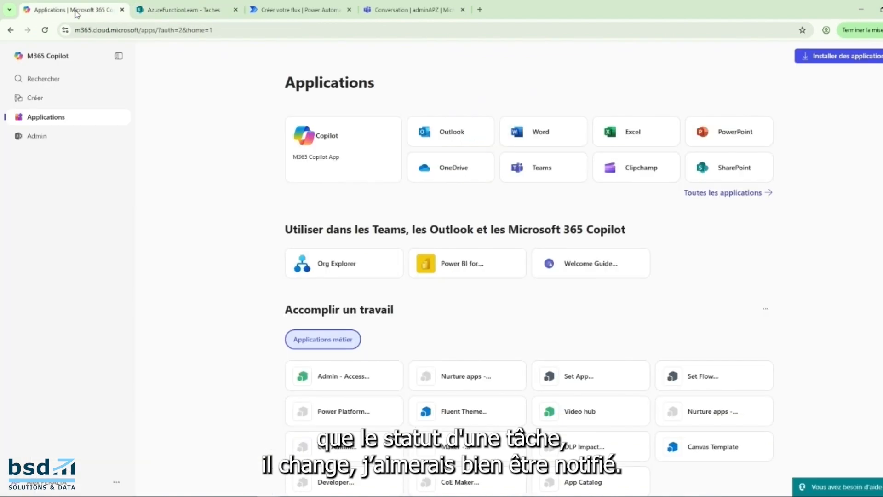
{"action": "left_click", "coordinate": [713, 194]}
{"action": "scroll", "coordinate": [700, 233], "scroll_direction": "down", "scroll_amount": 3}
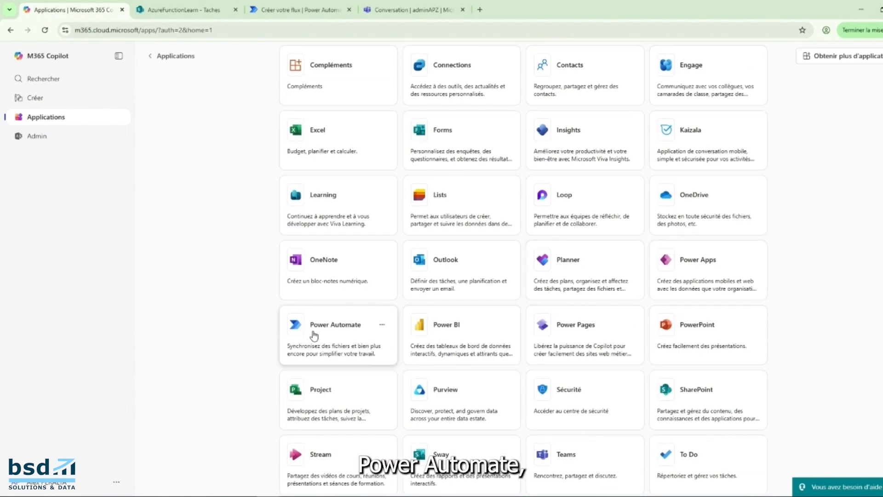
{"action": "left_click", "coordinate": [363, 330]}
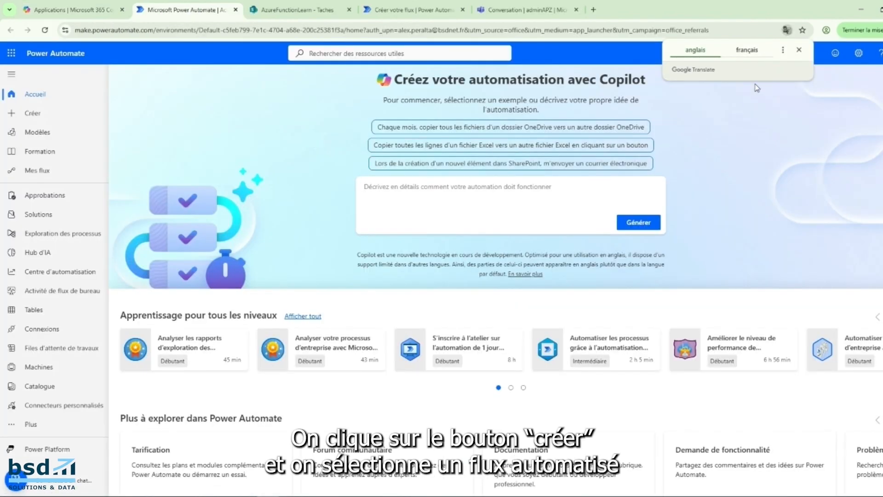
{"action": "left_click", "coordinate": [799, 50]}
Start a new automated cloud flow and name it NotifierChangementStatus_Liste_Taches.
{"action": "left_click", "coordinate": [63, 116]}
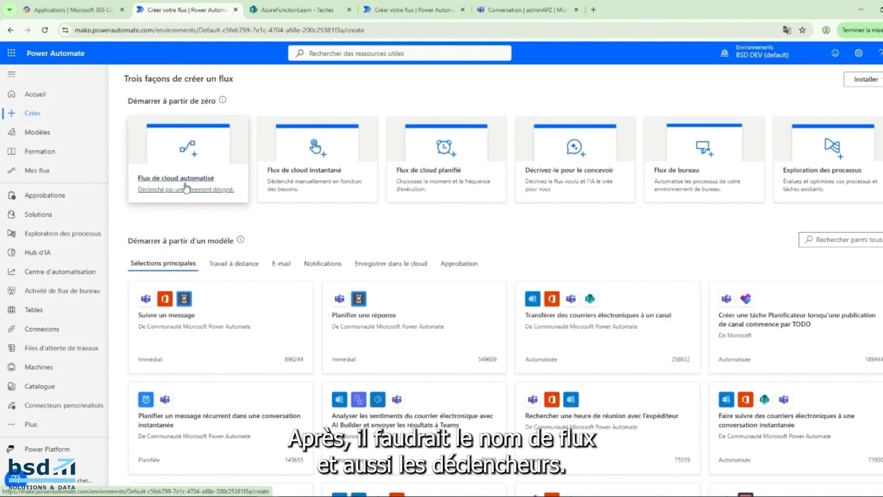
{"action": "left_click", "coordinate": [183, 183]}
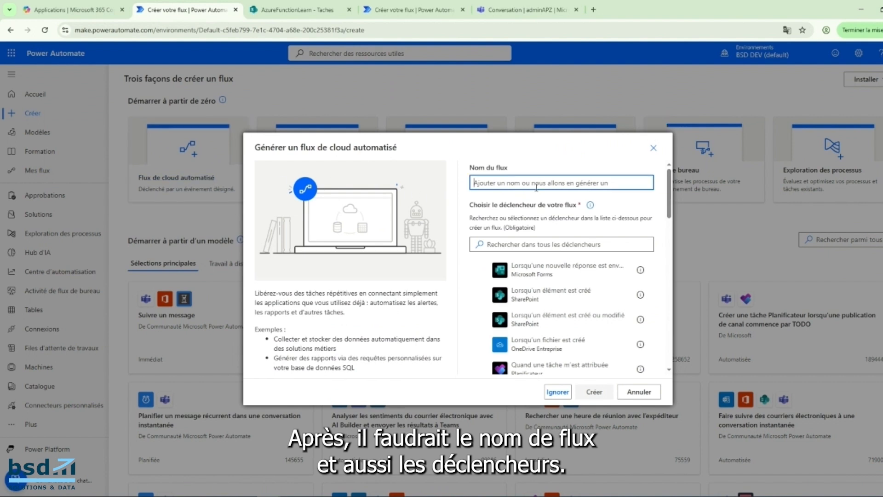
{"action": "type", "text": "NotifierC"}
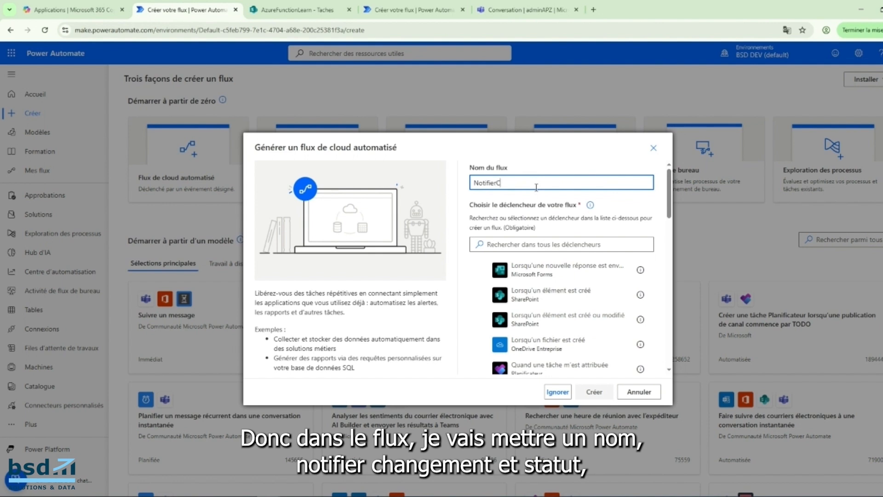
{"action": "type", "text": "hangementstatus_Liste_Taches"}
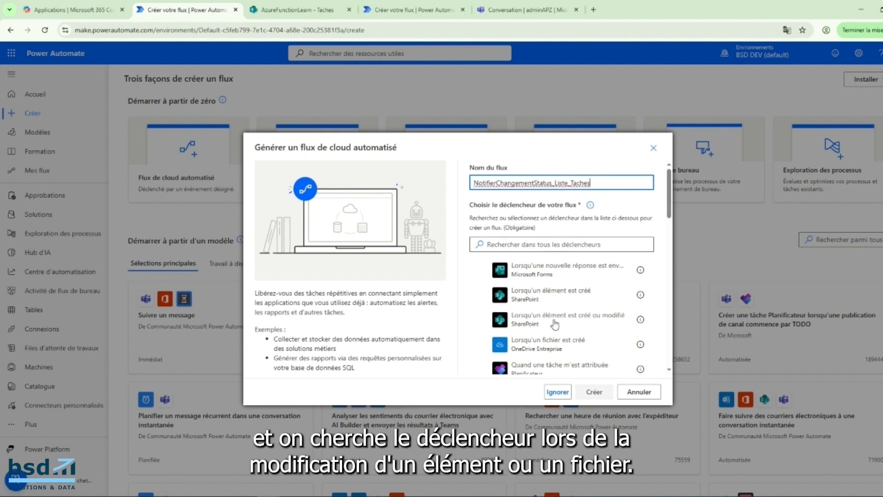
Search the triggers for "Sharepoint" and create the flow with the trigger "Lors de la modification d'un élément ou d'un fichier".
{"action": "left_click", "coordinate": [549, 245]}
{"action": "type", "text": "Sharepoint"}
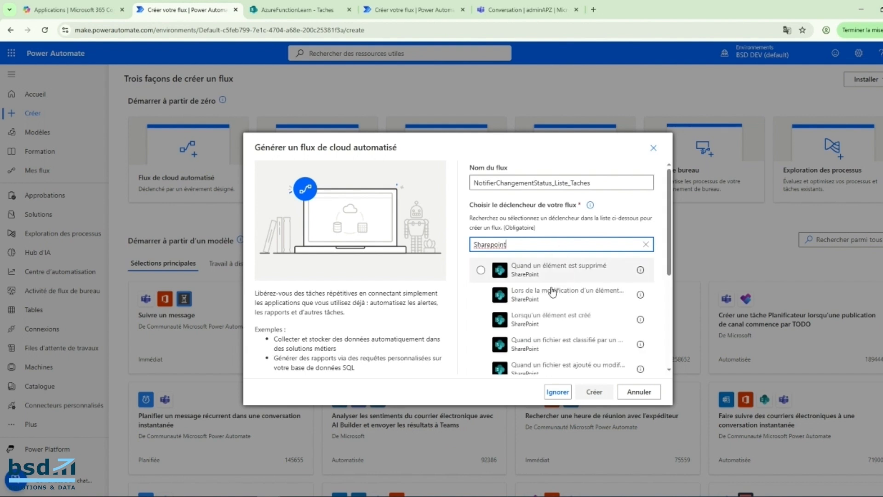
{"action": "mouse_move", "coordinate": [643, 297]}
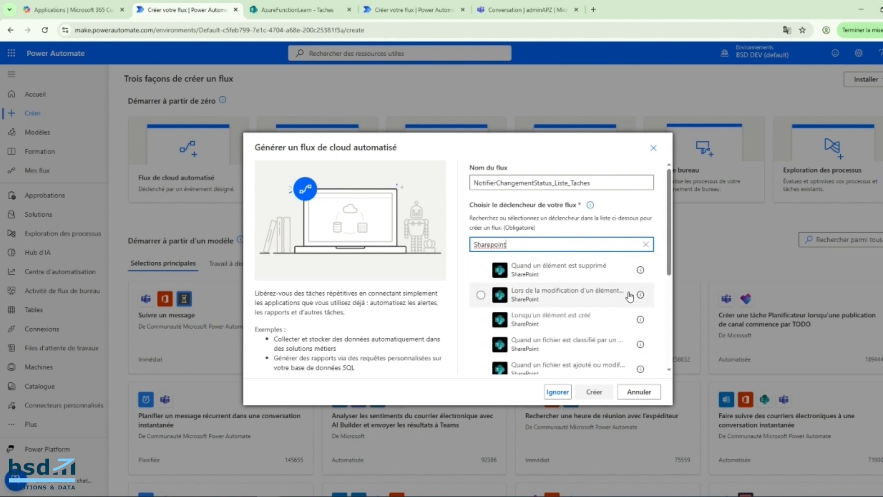
{"action": "left_click", "coordinate": [627, 295]}
{"action": "left_click", "coordinate": [602, 393]}
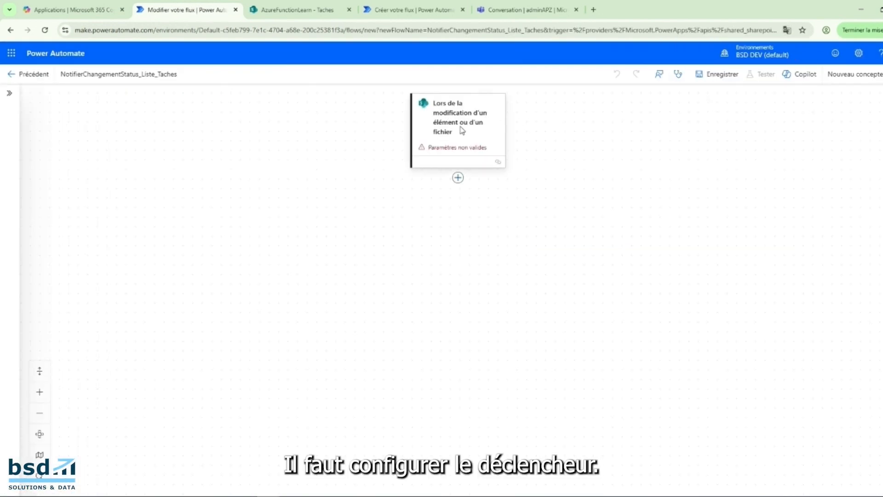
Configure the trigger with the site address AzureFunctionLearn and the list Taches.
{"action": "left_click", "coordinate": [462, 133]}
{"action": "left_click", "coordinate": [183, 173]}
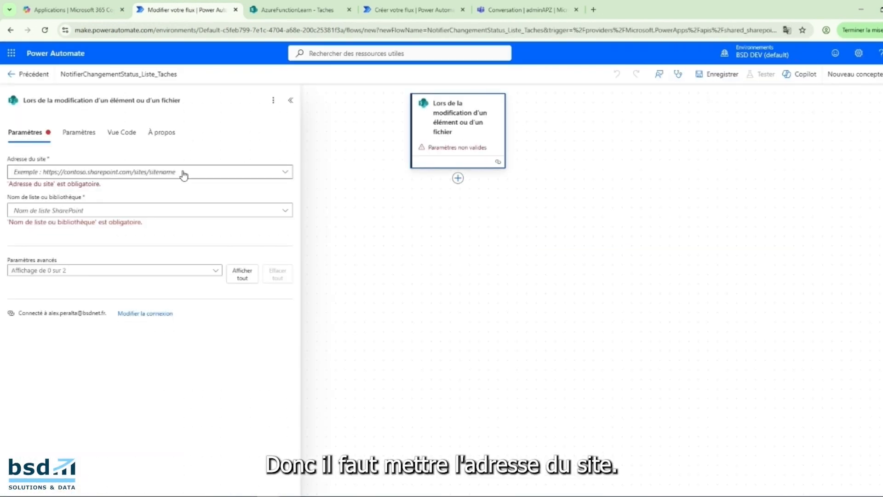
{"action": "left_click", "coordinate": [185, 187]}
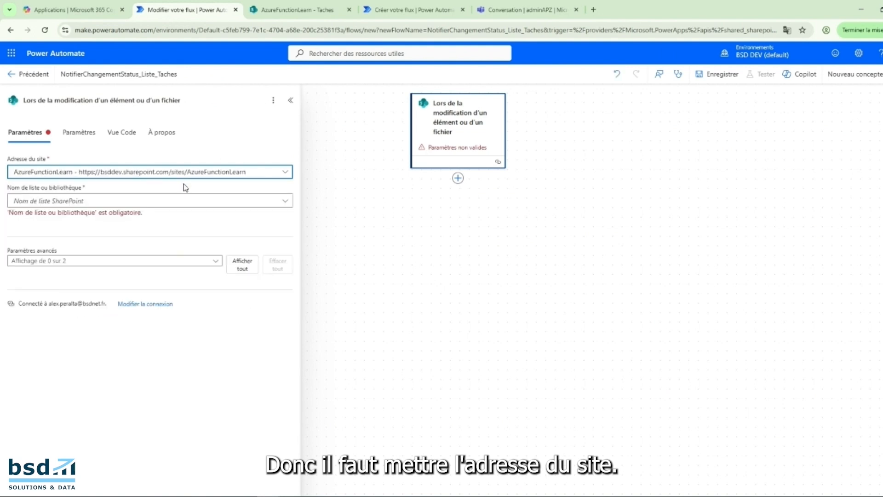
{"action": "left_click", "coordinate": [168, 201]}
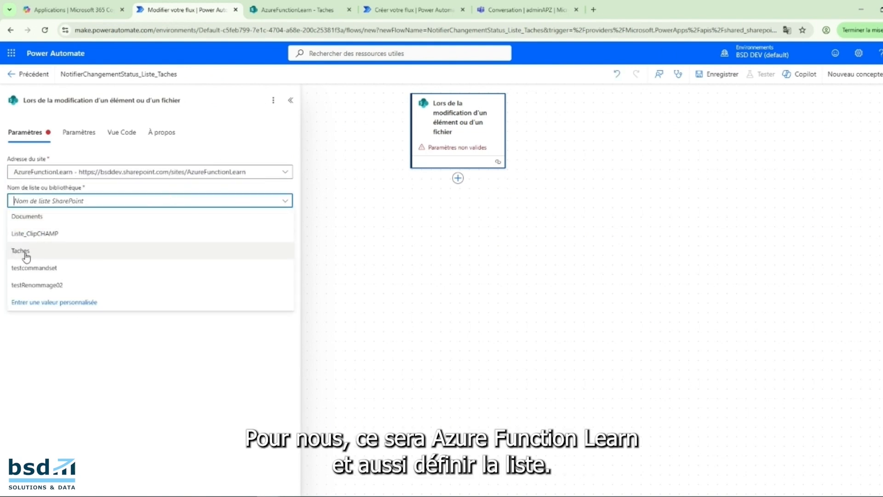
{"action": "left_click", "coordinate": [25, 254]}
{"action": "left_click", "coordinate": [159, 221]}
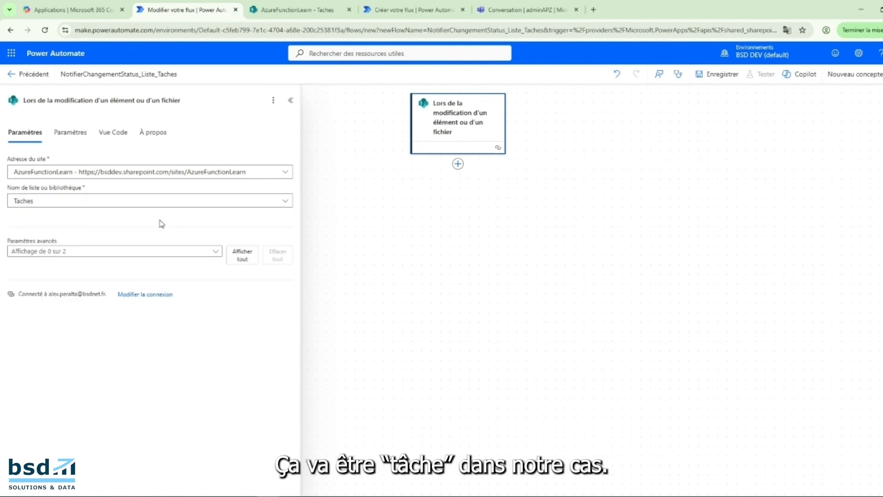
Add the SharePoint action "Obtenir les modifications pour un élément ou un fichier (propriétés uniquement)" below the trigger.
{"action": "left_click", "coordinate": [458, 164]}
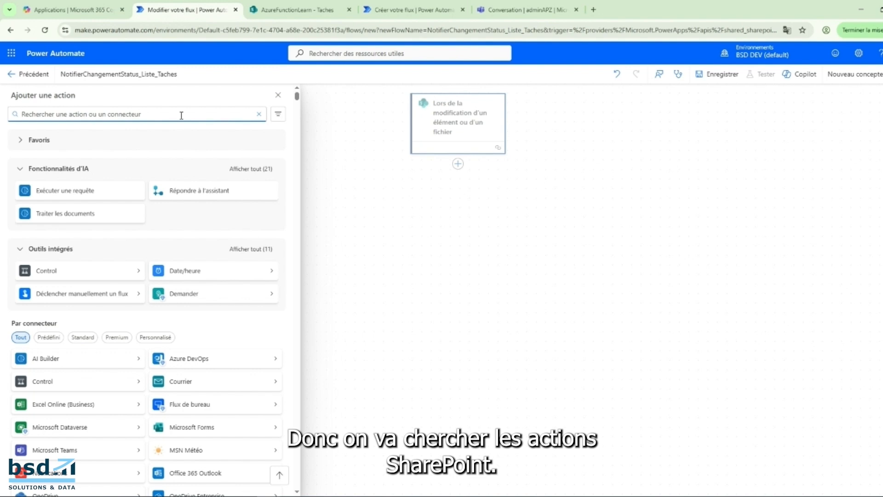
{"action": "type", "text": "share"}
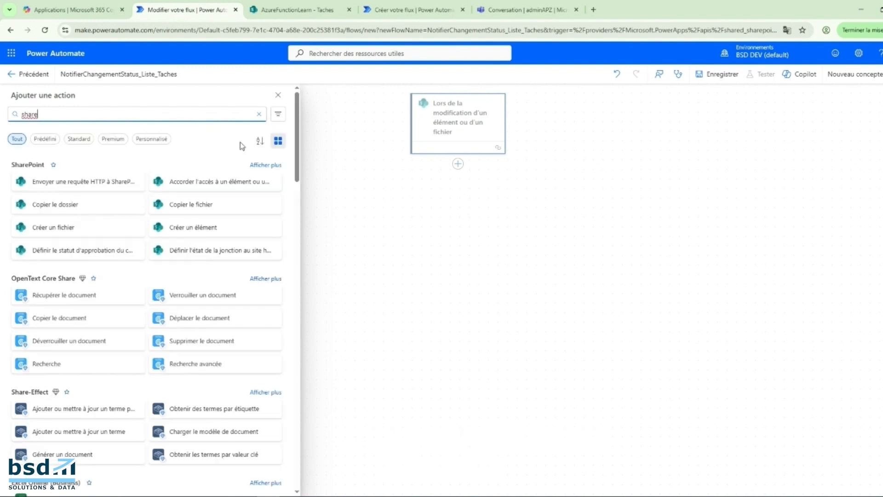
{"action": "left_click", "coordinate": [266, 166]}
{"action": "scroll", "coordinate": [213, 264], "scroll_direction": "down", "scroll_amount": 2}
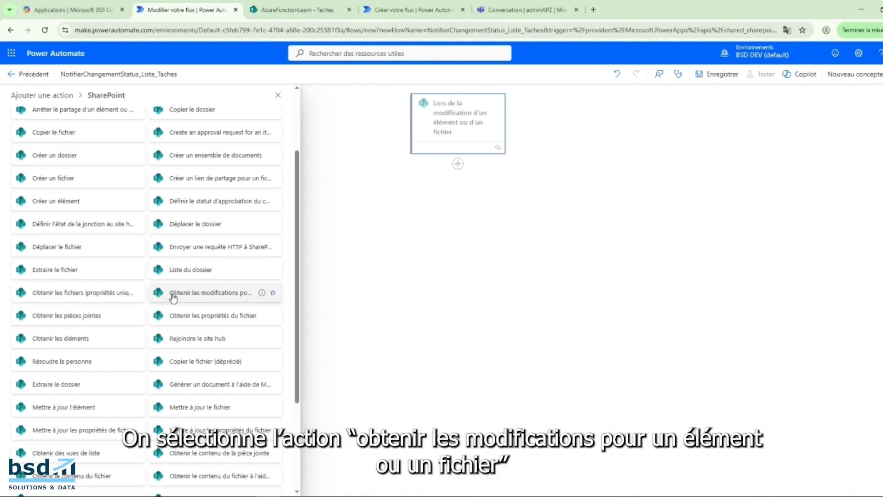
{"action": "mouse_move", "coordinate": [262, 294]}
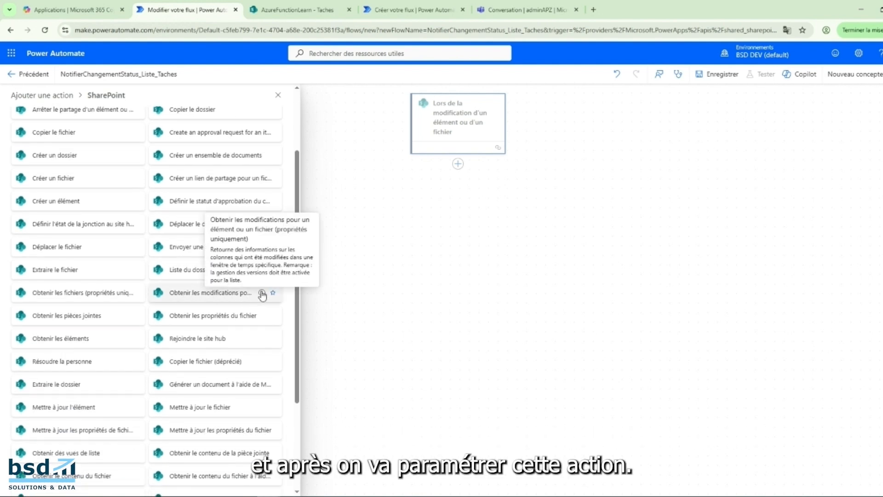
{"action": "left_click", "coordinate": [261, 294]}
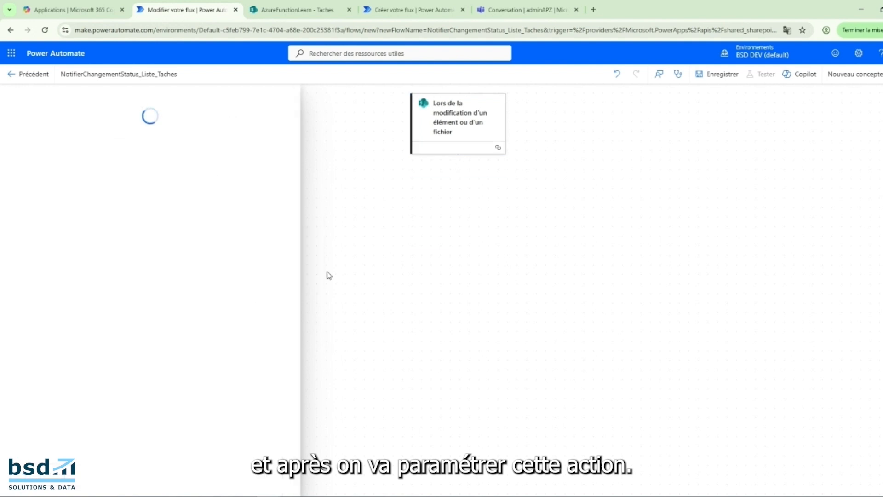
Set the action's site to AzureFunctionLearn, its list to Taches and its ID to the trigger's dynamic ID value.
{"action": "left_click", "coordinate": [44, 173]}
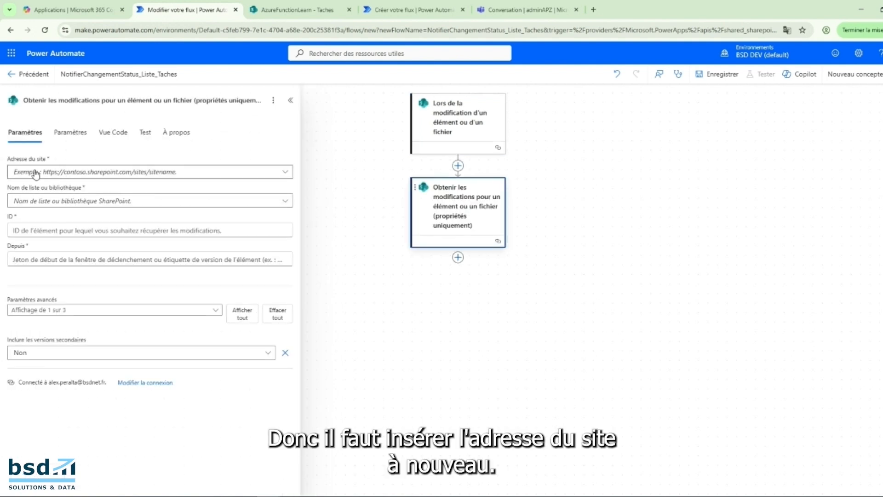
{"action": "left_click", "coordinate": [50, 188]}
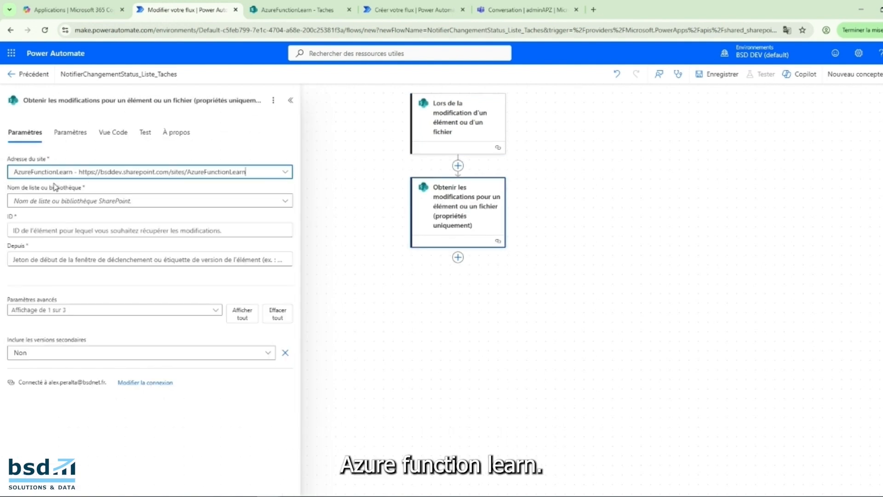
{"action": "left_click", "coordinate": [48, 202]}
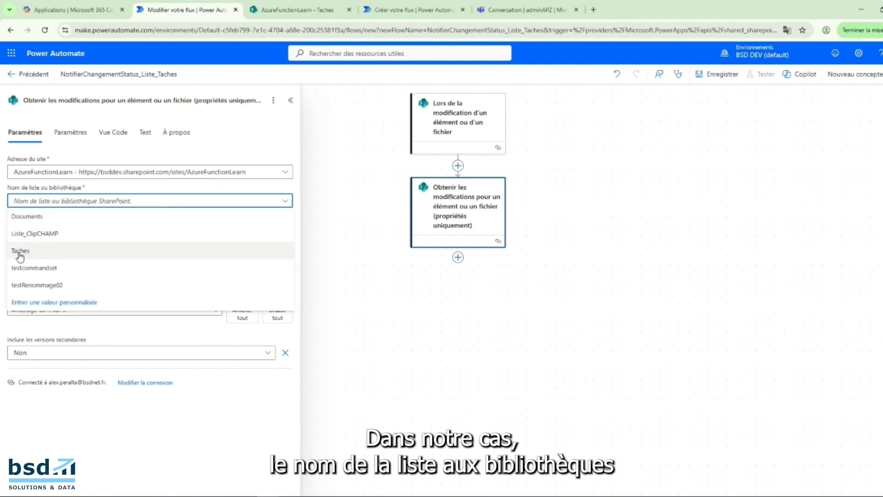
{"action": "left_click", "coordinate": [27, 251]}
{"action": "left_click", "coordinate": [47, 231]}
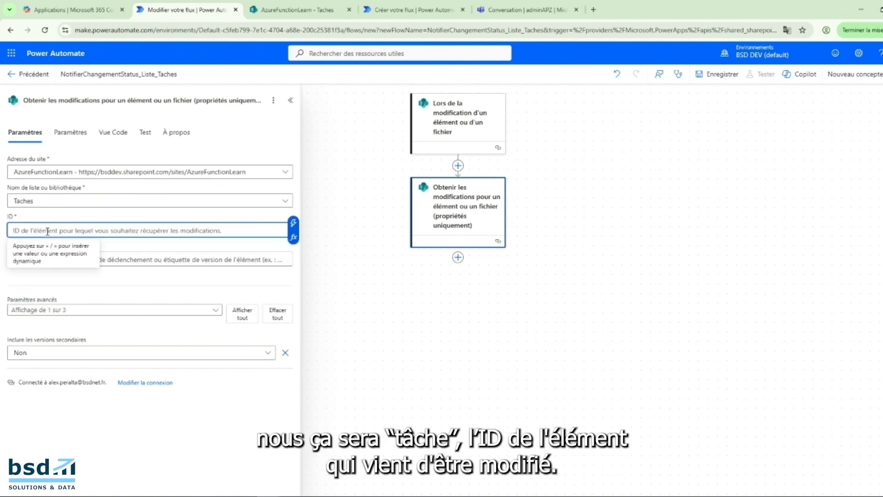
{"action": "left_click", "coordinate": [293, 225]}
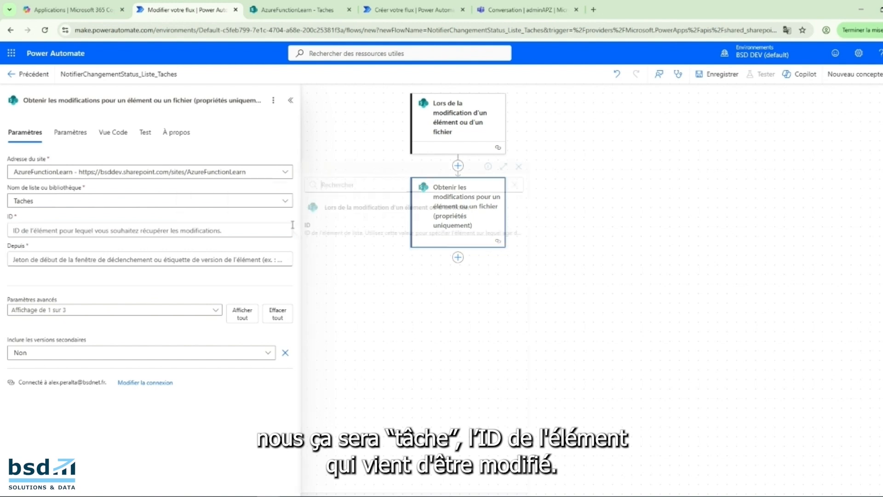
{"action": "left_click", "coordinate": [328, 227]}
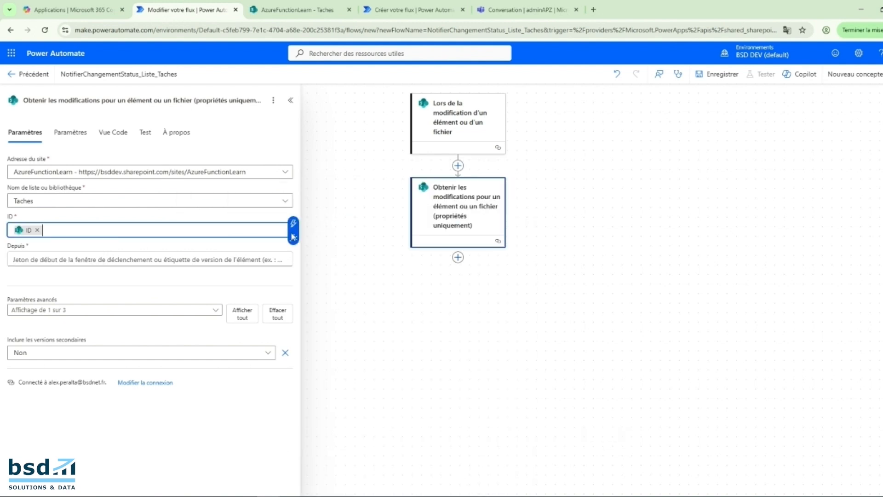
Fill the action's "Depuis" parameter with the trigger's dynamic value "Jeton de démarrage de la fenêtre du déclencheur".
{"action": "left_click", "coordinate": [135, 259]}
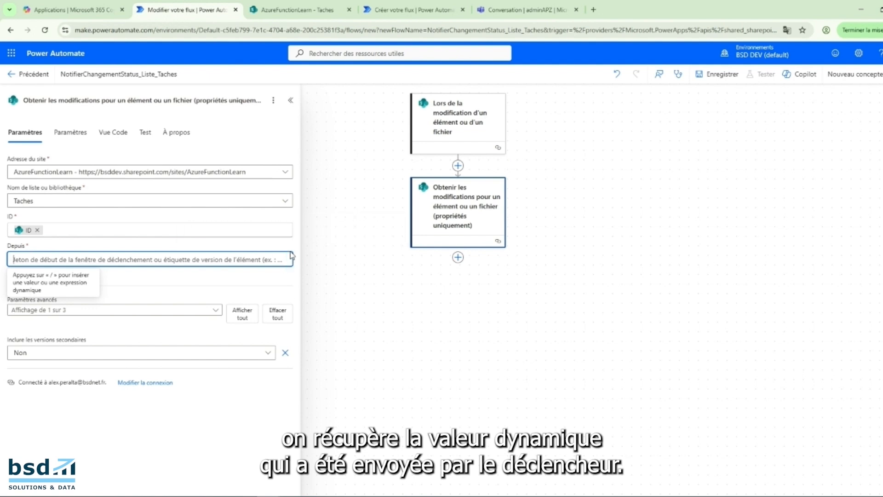
{"action": "left_click", "coordinate": [293, 252]}
{"action": "left_click", "coordinate": [488, 208]}
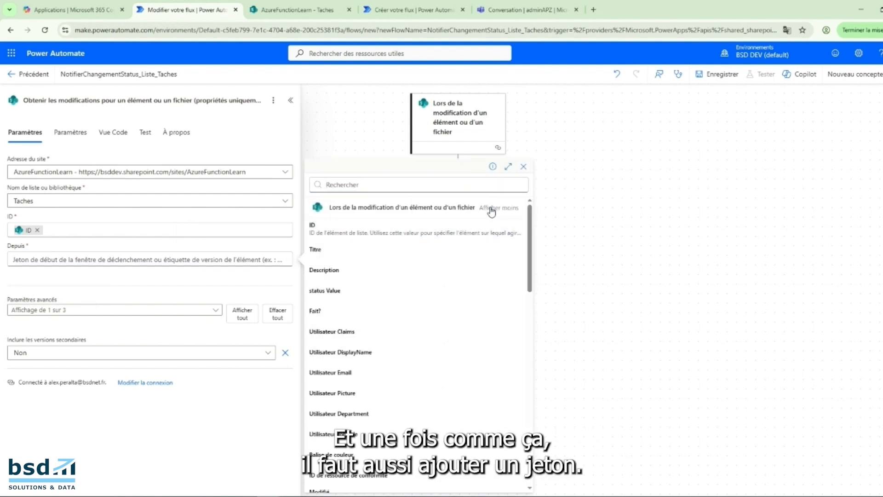
{"action": "left_click", "coordinate": [394, 186]}
{"action": "type", "text": "decl"}
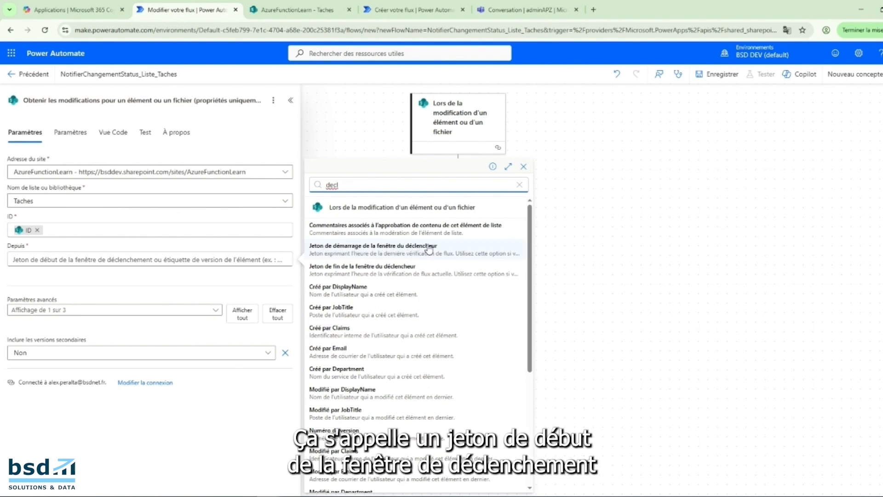
{"action": "left_click", "coordinate": [442, 251]}
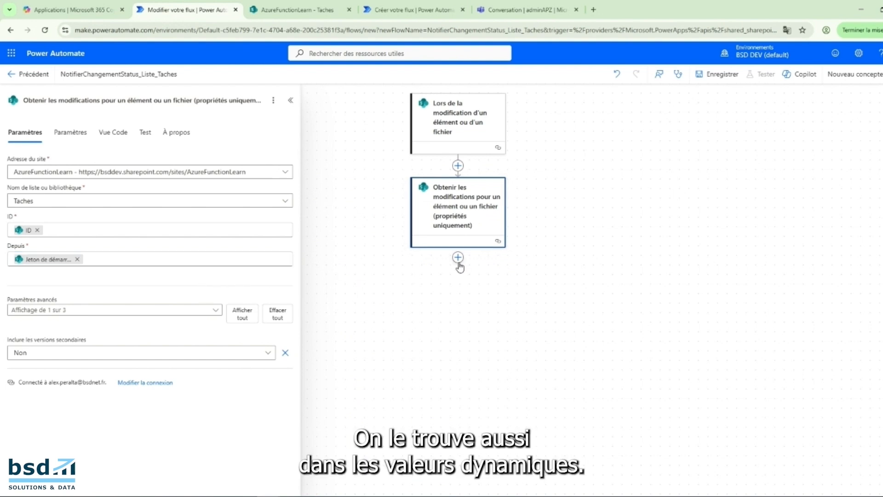
Add a Condition control after the SharePoint modifications action.
{"action": "left_click", "coordinate": [458, 258]}
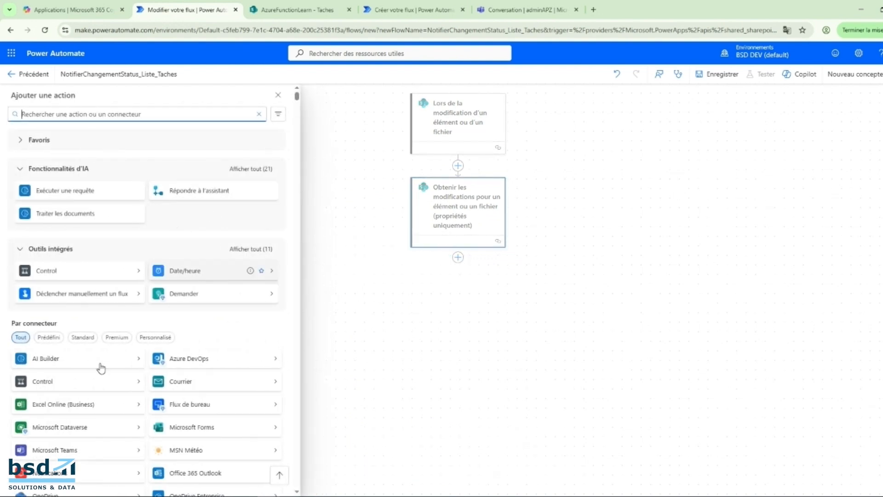
{"action": "left_click", "coordinate": [33, 386]}
{"action": "left_click", "coordinate": [55, 139]}
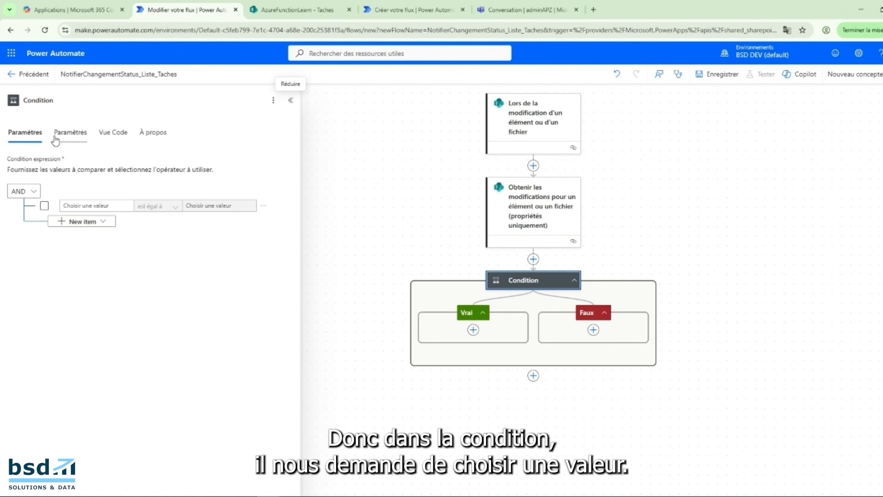
Set the condition's first value to the dynamic value "Colonne modifiée : status" from the modifications action.
{"action": "left_click", "coordinate": [103, 206]}
{"action": "left_click", "coordinate": [133, 202]}
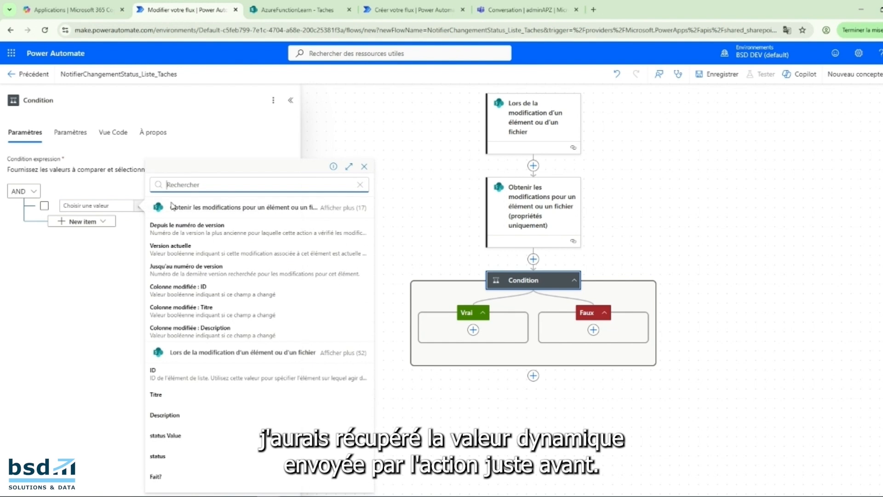
{"action": "left_click", "coordinate": [345, 209]}
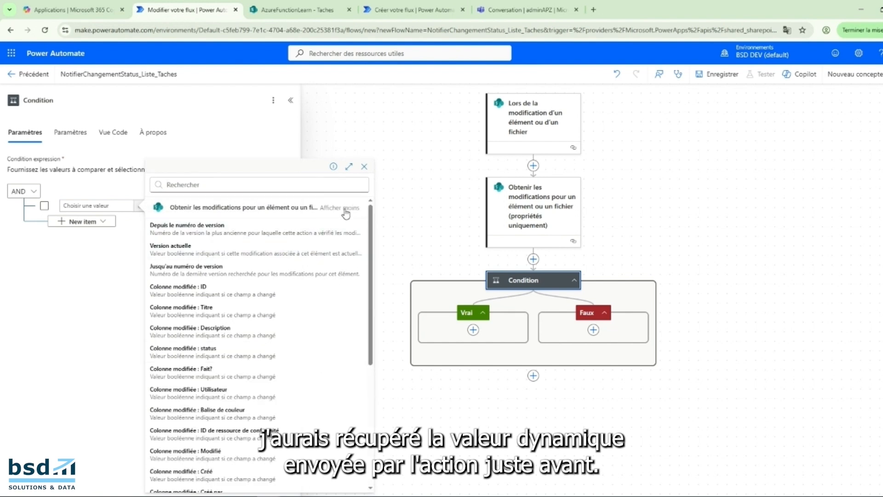
{"action": "left_click", "coordinate": [221, 352]}
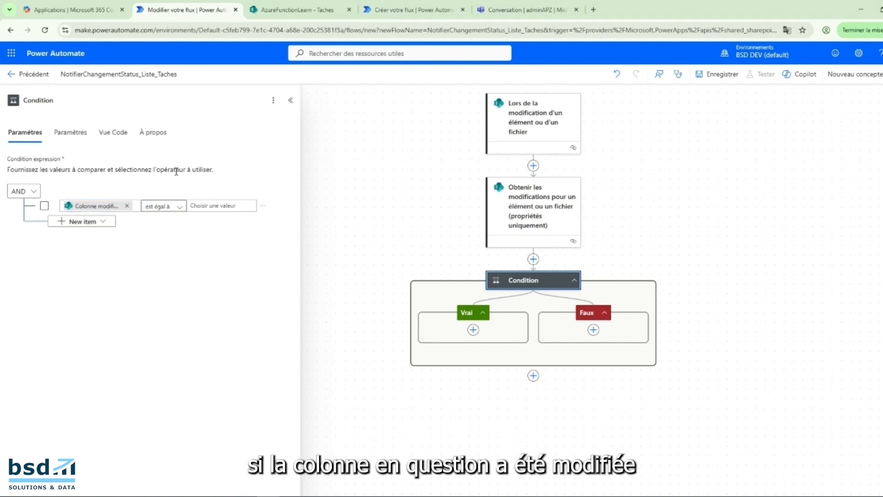
Complete the condition so the modified status column must be equal to true.
{"action": "left_click", "coordinate": [201, 206]}
{"action": "type", "text": "true"}
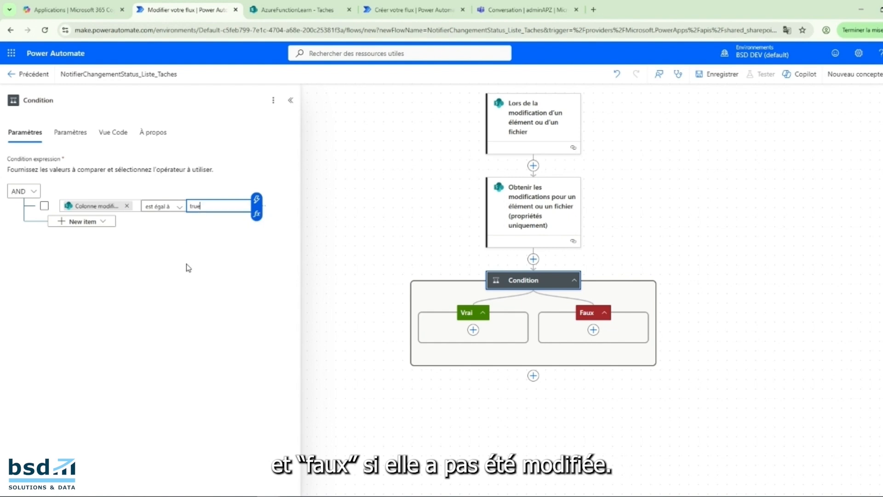
{"action": "left_click", "coordinate": [188, 268]}
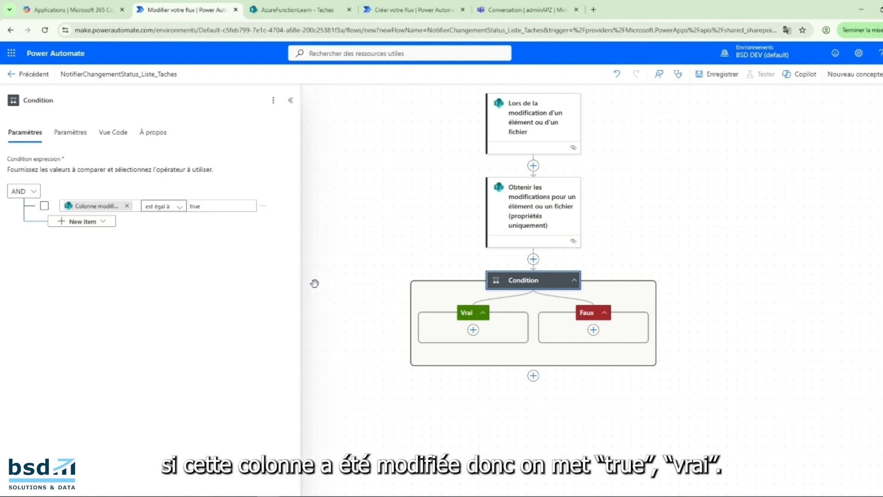
Add the Microsoft Teams action "Publier le message dans une conversation instantanée ou un canal" to the condition's Vrai branch.
{"action": "left_click", "coordinate": [473, 330]}
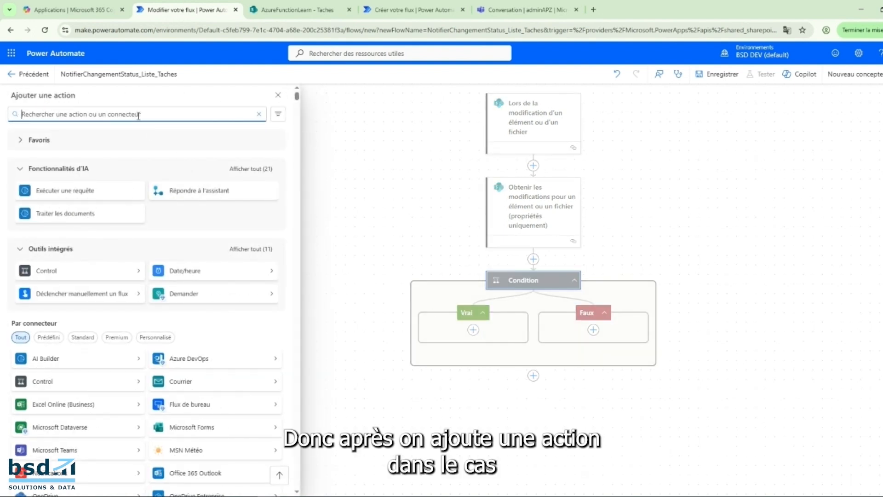
{"action": "type", "text": "team"}
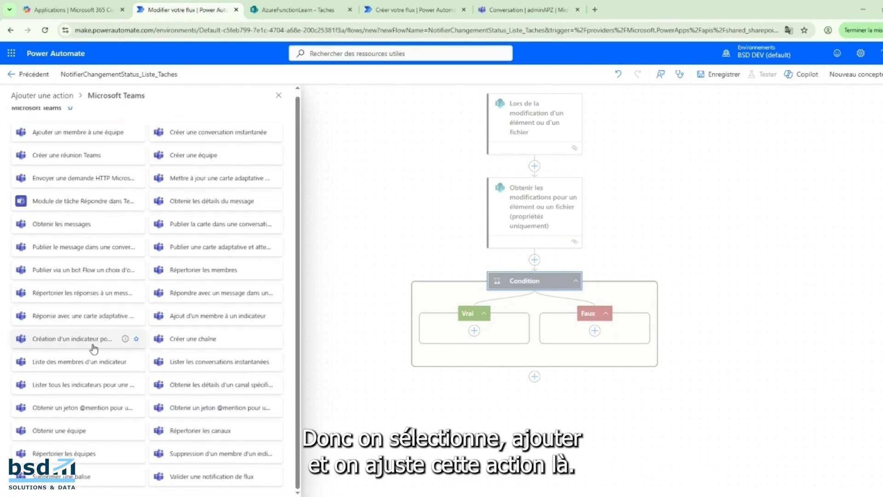
{"action": "scroll", "coordinate": [89, 358], "scroll_direction": "up", "scroll_amount": 1}
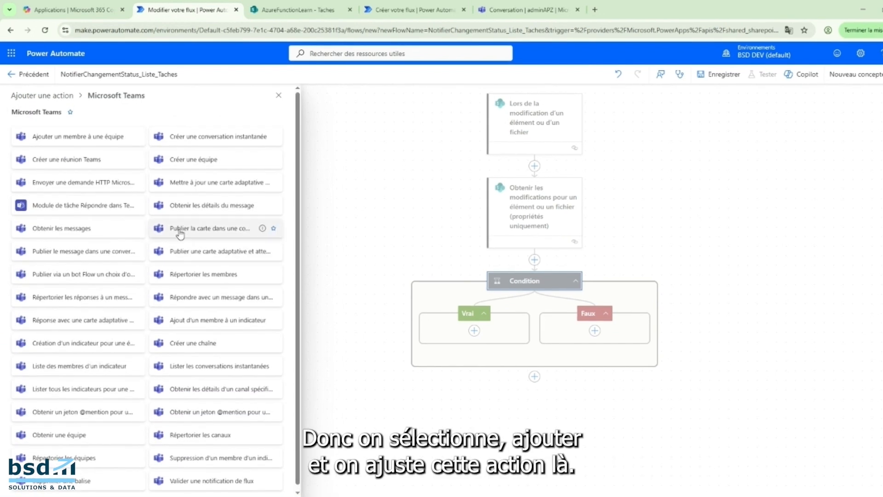
{"action": "mouse_move", "coordinate": [126, 252]}
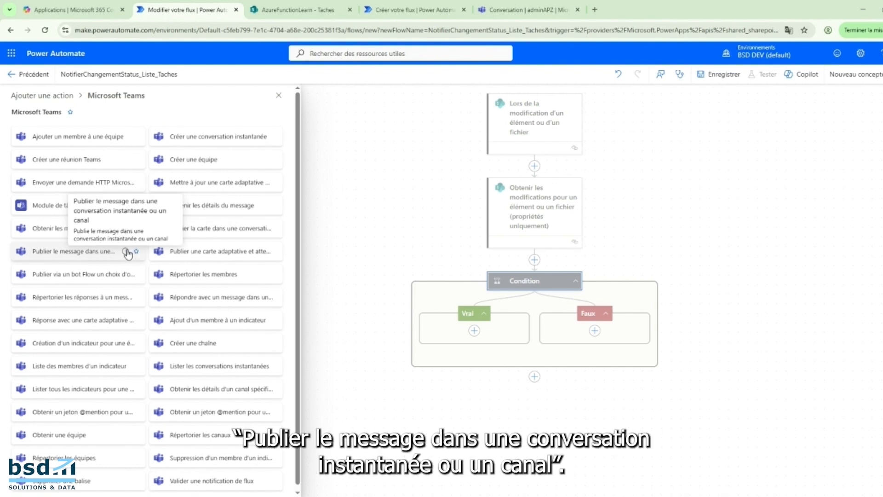
{"action": "left_click", "coordinate": [110, 252]}
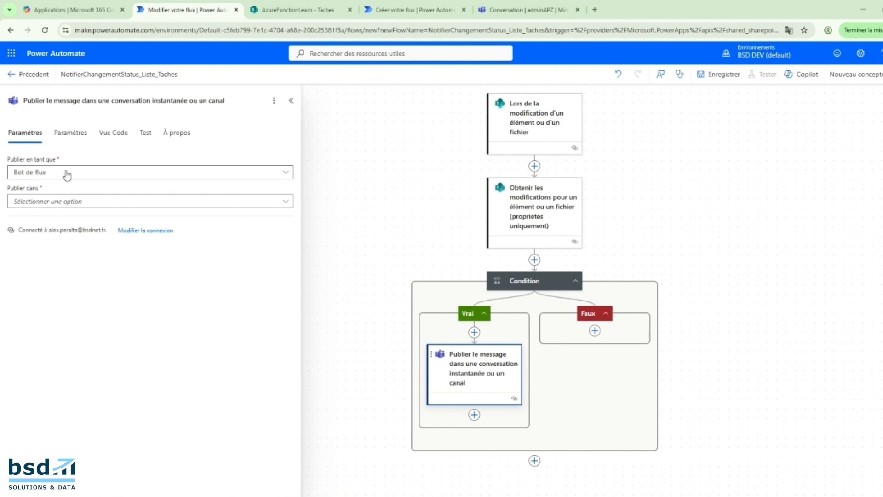
Set the Teams action to post in Canal, with team Équipe Test and channel Canal Équipe Test.
{"action": "left_click", "coordinate": [63, 200]}
{"action": "left_click", "coordinate": [61, 175]}
{"action": "left_click", "coordinate": [61, 179]}
{"action": "left_click", "coordinate": [64, 201]}
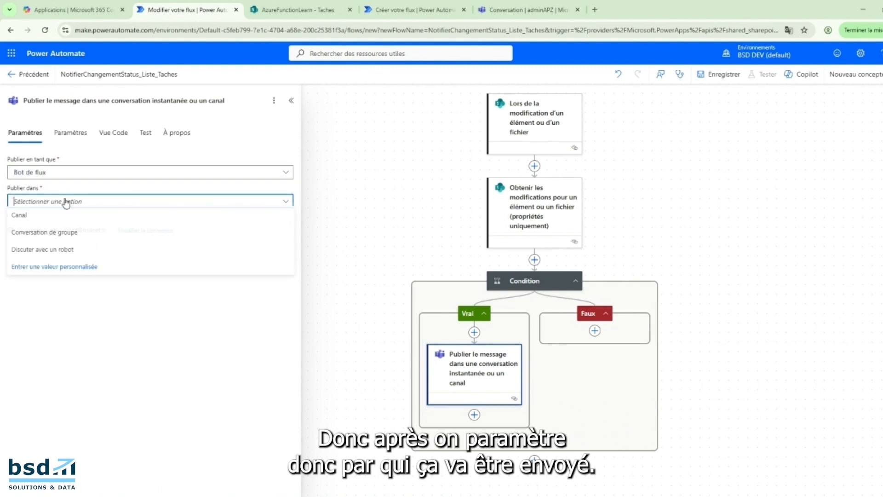
{"action": "left_click", "coordinate": [45, 218]}
{"action": "left_click", "coordinate": [75, 232]}
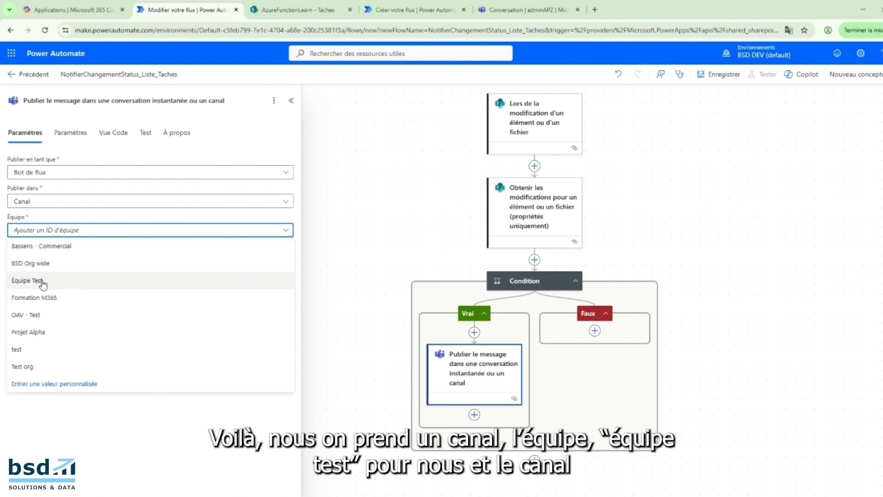
{"action": "left_click", "coordinate": [27, 281]}
{"action": "left_click", "coordinate": [60, 261]}
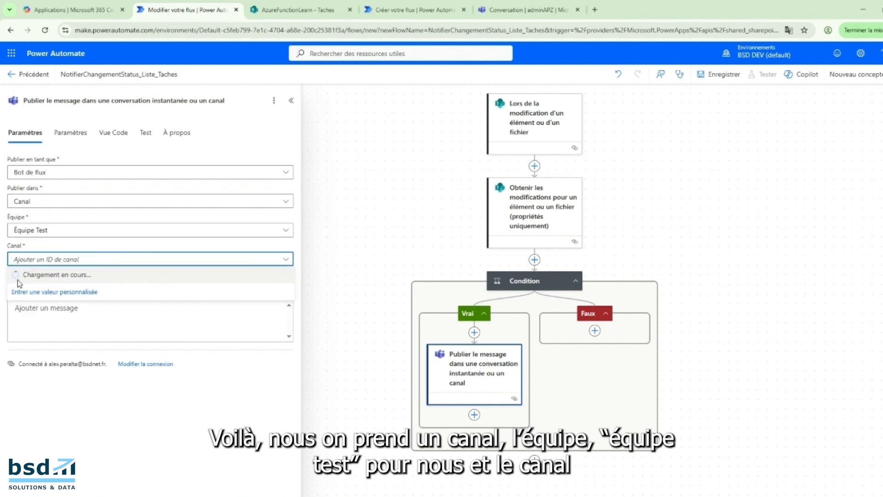
{"action": "left_click", "coordinate": [61, 276]}
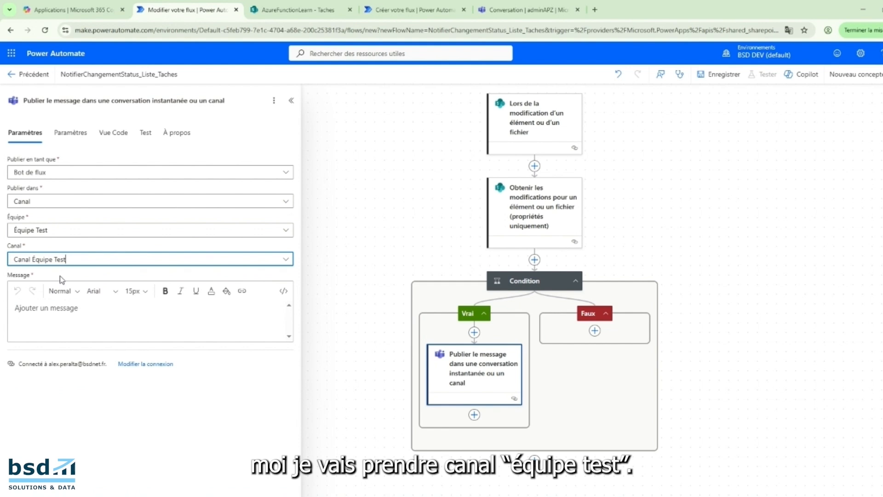
Start the message with "Bonjour," and a second line "l'élément :" followed by the trigger's dynamic value Titre.
{"action": "left_click", "coordinate": [90, 307]}
{"action": "type", "text": "B"}
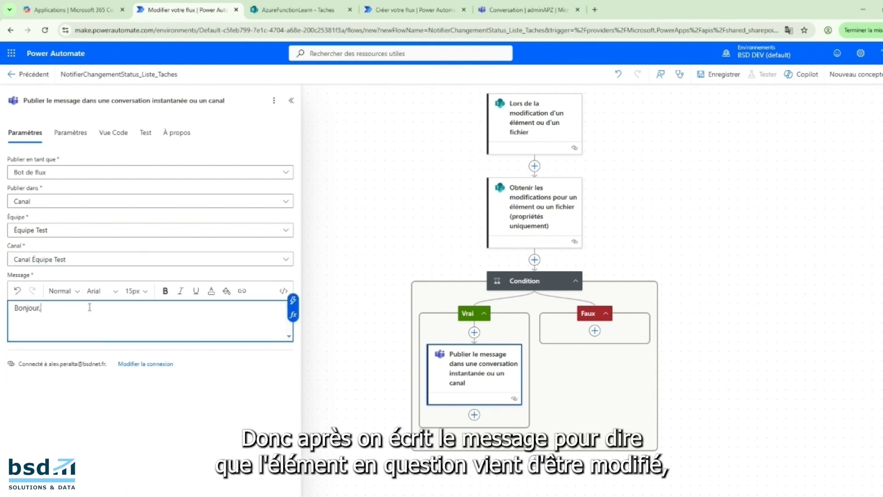
{"action": "type", "text": "onjour,"}
{"action": "key", "text": "Return"}
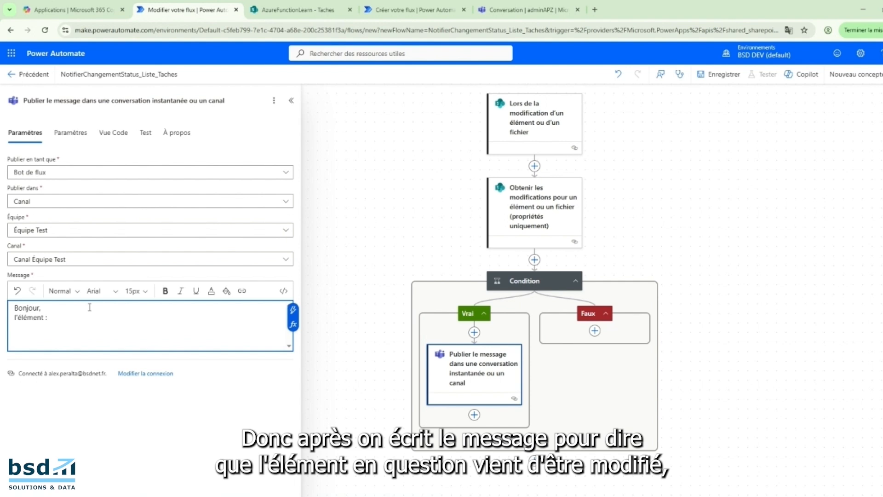
{"action": "left_click", "coordinate": [292, 310]}
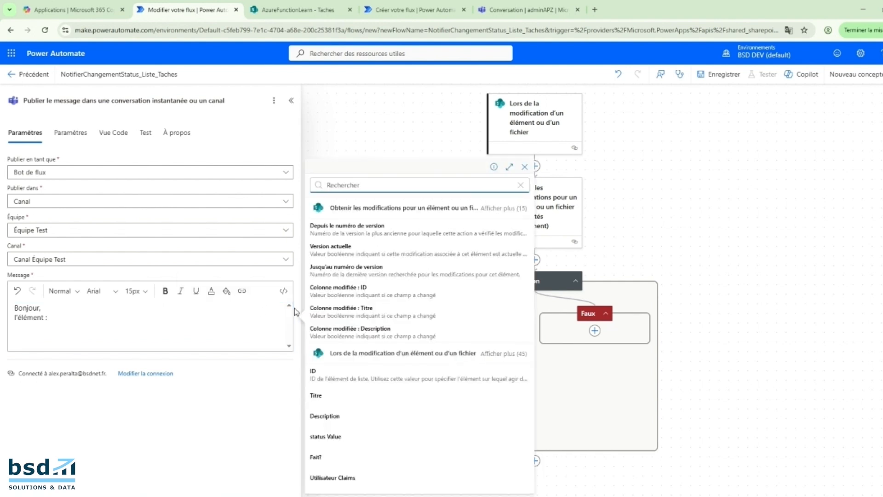
{"action": "left_click", "coordinate": [321, 396]}
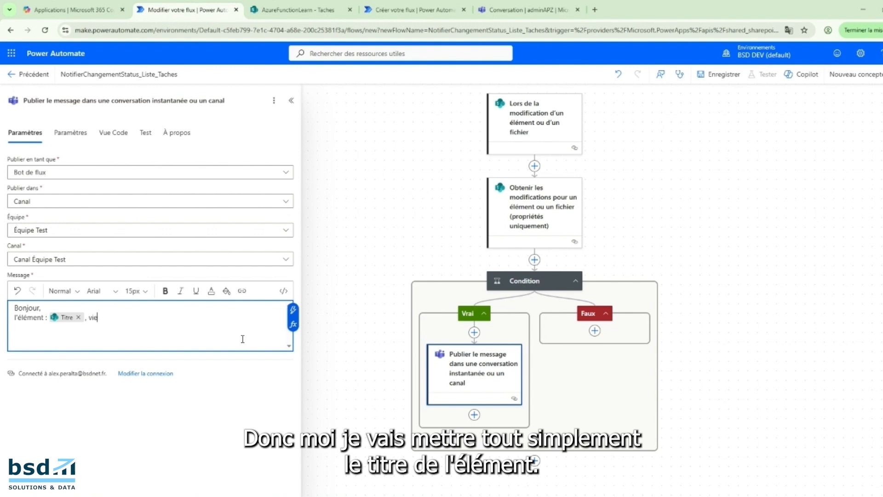
Continue the message with ", vient de changer de status à" followed by the trigger's dynamic value status Value.
{"action": "type", "text": ", vient de changer de s"}
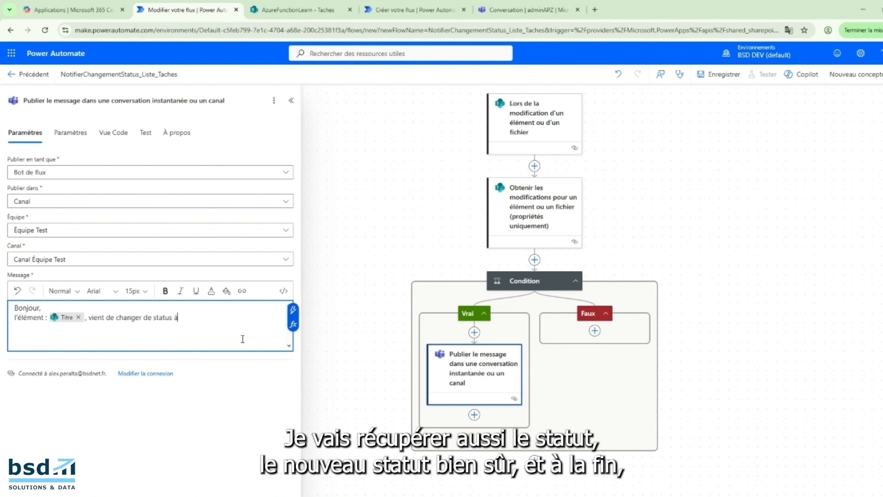
{"action": "type", "text": "tatus à"}
{"action": "left_click", "coordinate": [292, 310]}
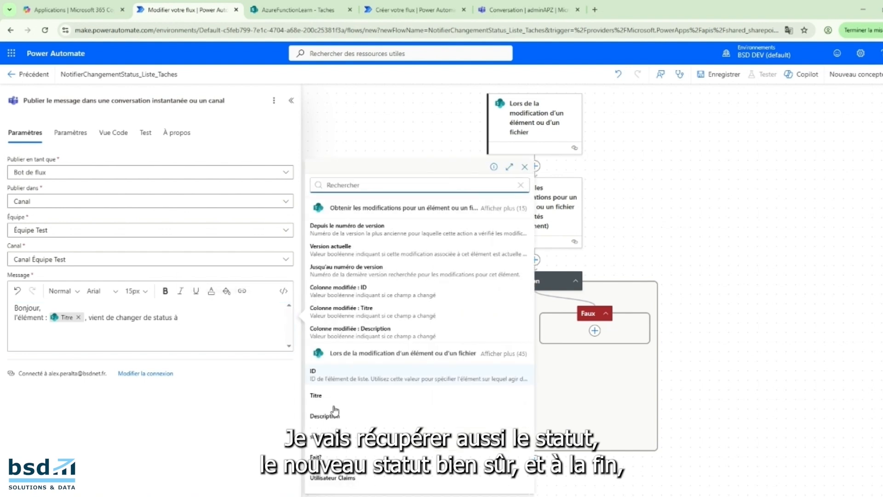
{"action": "left_click", "coordinate": [322, 436]}
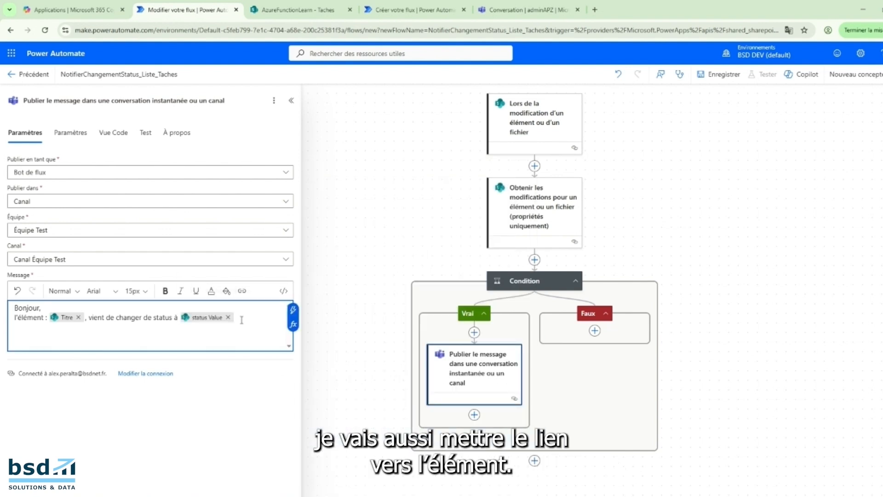
End the sentence with a period and add the line "Voici le lien vers l'element :" with the trigger's dynamic value "Lien vers l'élément".
{"action": "type", "text": "."}
{"action": "key", "text": "Return"}
{"action": "type", "text": "Voici le lient"}
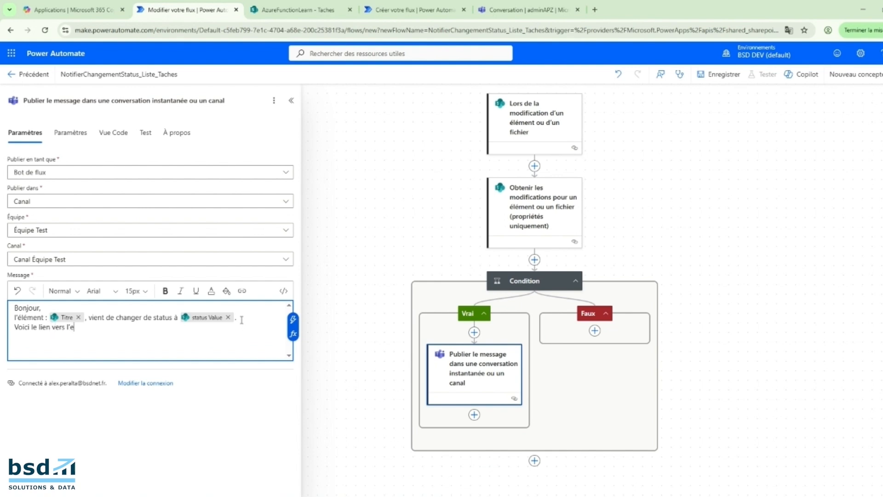
{"action": "left_click", "coordinate": [293, 315]}
{"action": "left_click", "coordinate": [460, 383]}
{"action": "left_click", "coordinate": [292, 319]}
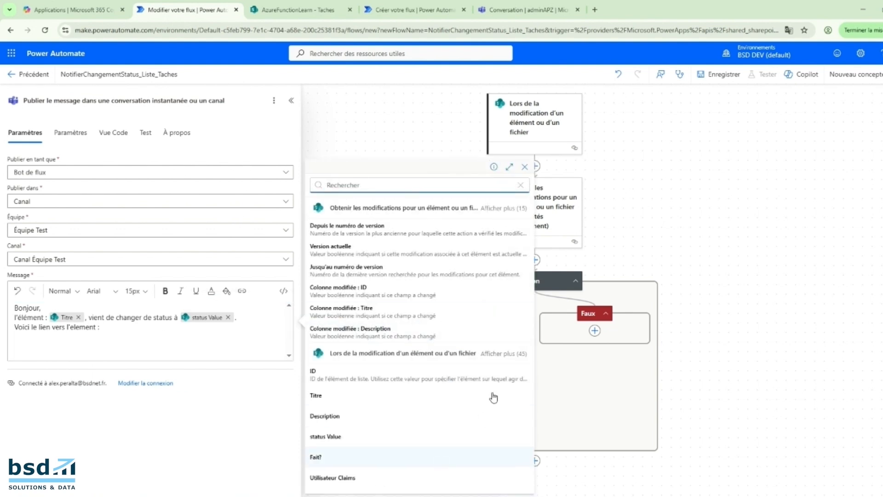
{"action": "scroll", "coordinate": [368, 371], "scroll_direction": "down", "scroll_amount": 12}
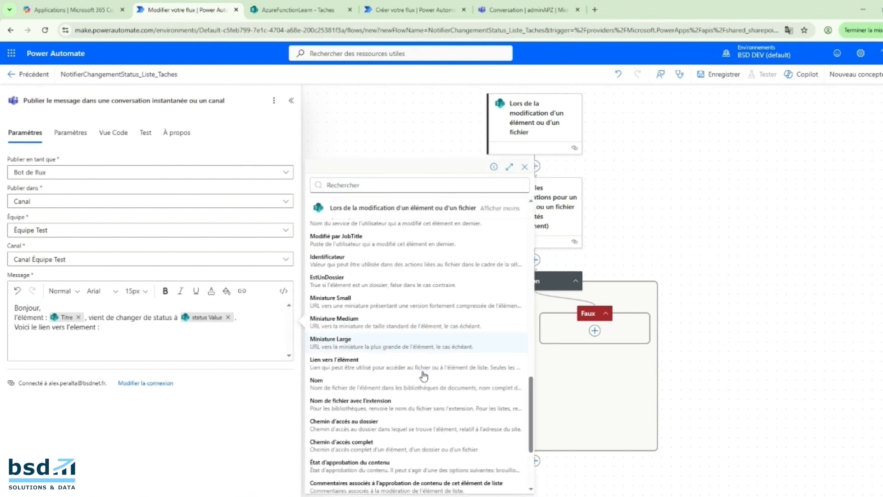
{"action": "left_click", "coordinate": [324, 365]}
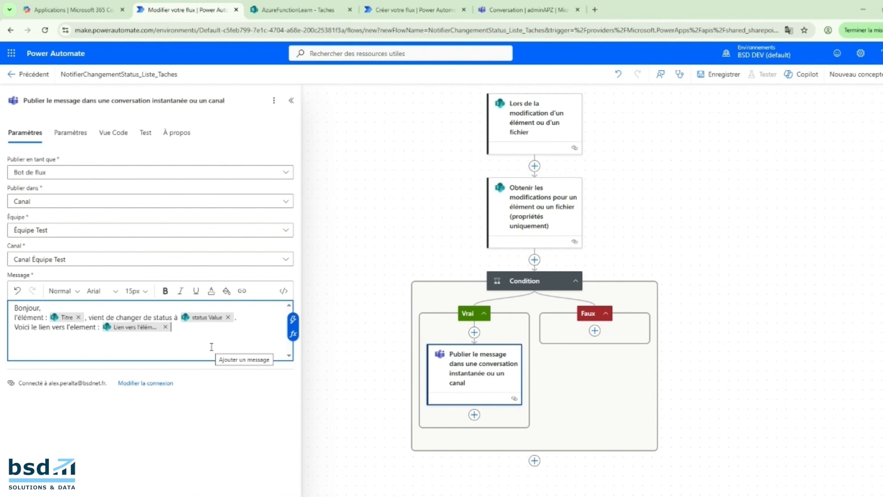
{"action": "left_click", "coordinate": [212, 347]}
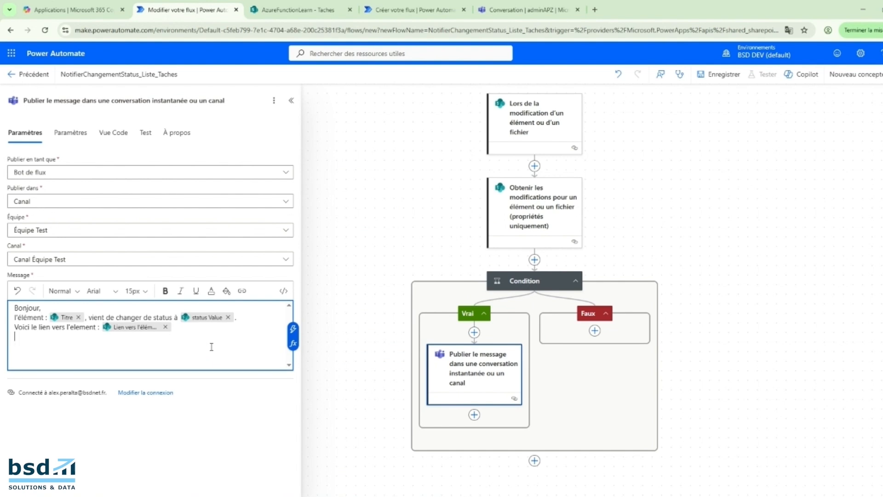
Close the Teams action's settings and save the flow.
{"action": "left_click", "coordinate": [337, 324]}
{"action": "left_click_drag", "start_coordinate": [601, 228], "coordinate": [504, 243]}
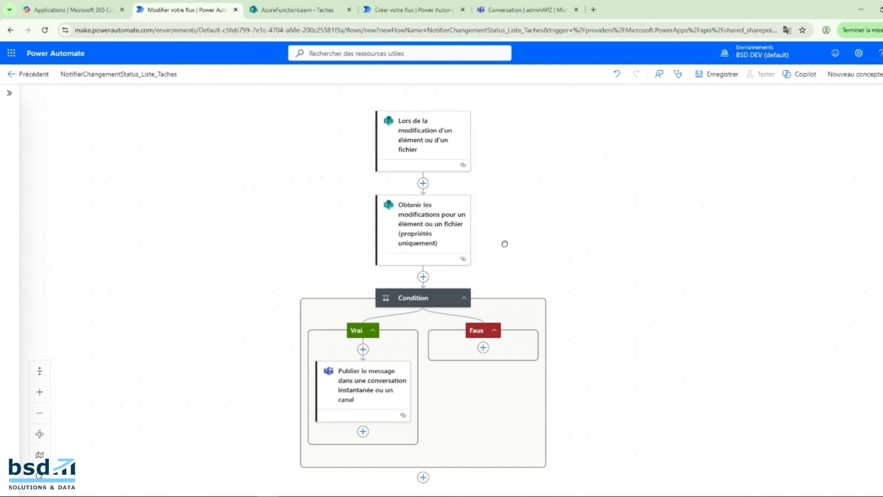
{"action": "left_click", "coordinate": [714, 75]}
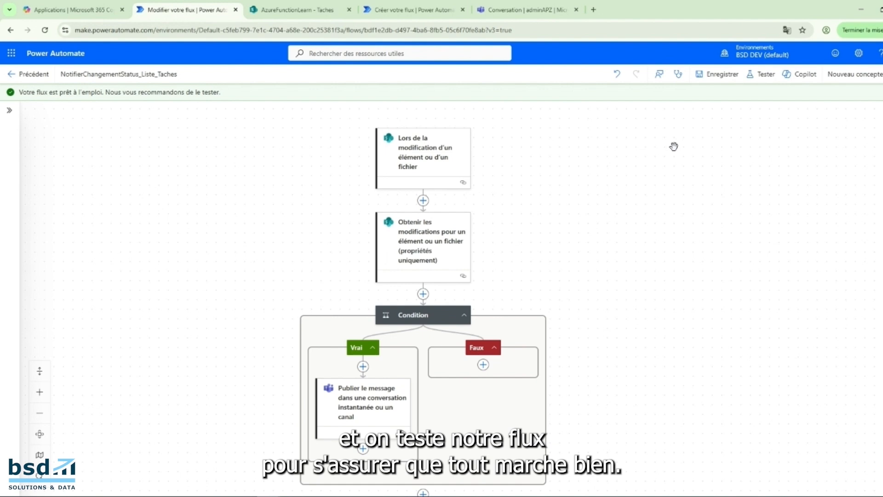
Start a manual test of the saved flow.
{"action": "left_click", "coordinate": [761, 79]}
{"action": "left_click", "coordinate": [766, 98]}
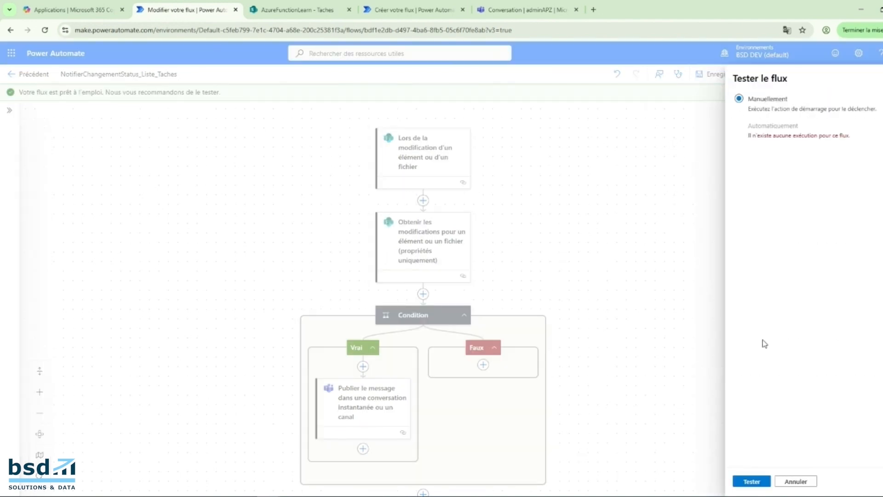
{"action": "left_click", "coordinate": [751, 481]}
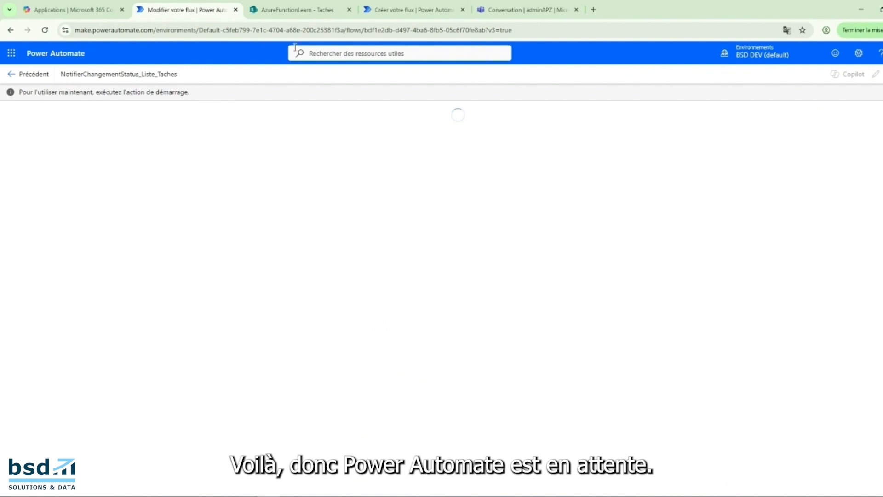
Switch to the SharePoint list Taches and set the status of the task "faire un devis client" to Finie.
{"action": "left_click", "coordinate": [296, 10]}
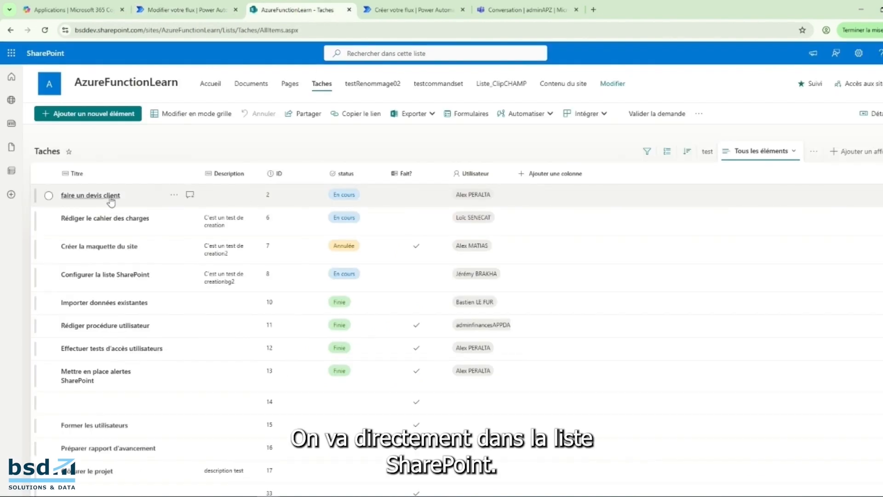
{"action": "double_click", "coordinate": [351, 194]}
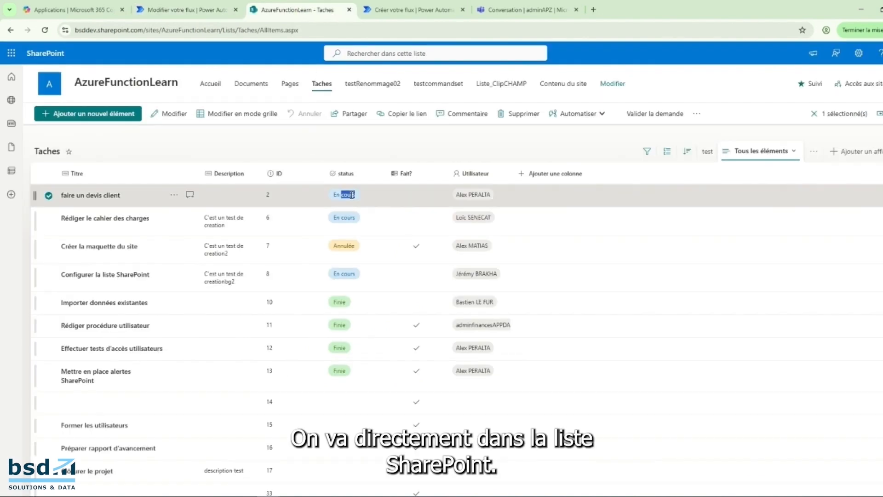
{"action": "left_click", "coordinate": [301, 197]}
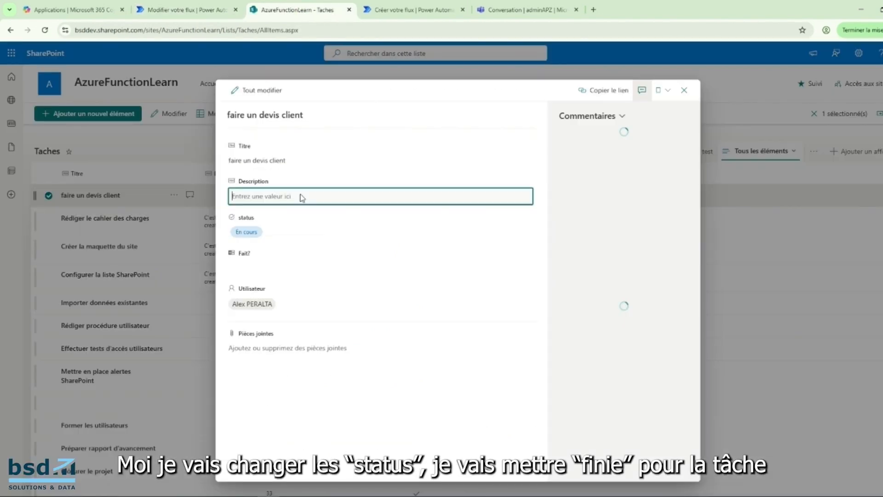
{"action": "left_click", "coordinate": [244, 230]}
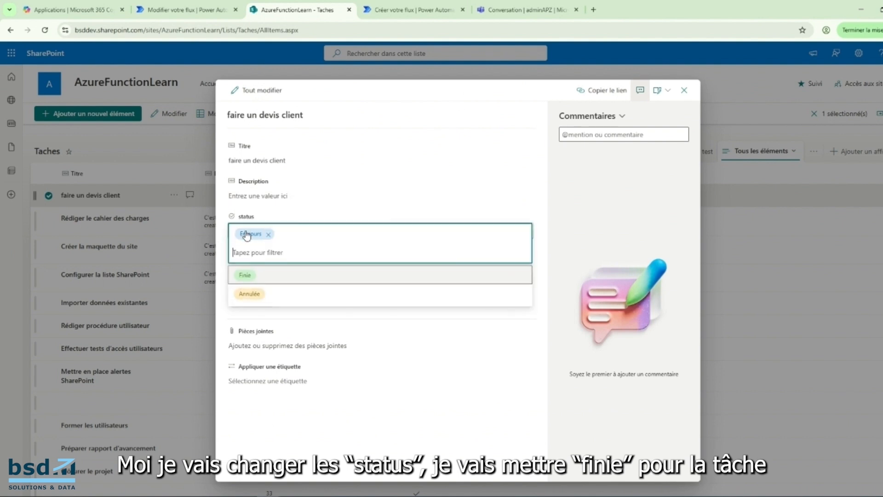
{"action": "left_click", "coordinate": [259, 278]}
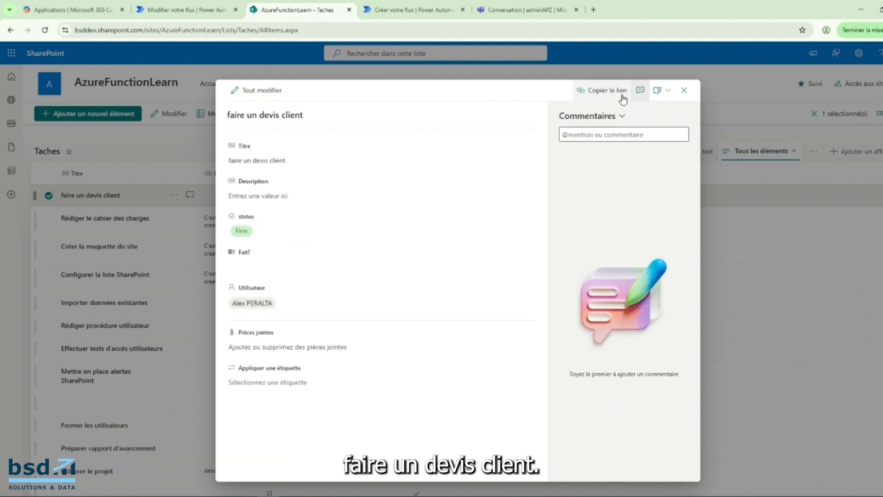
{"action": "left_click", "coordinate": [683, 89]}
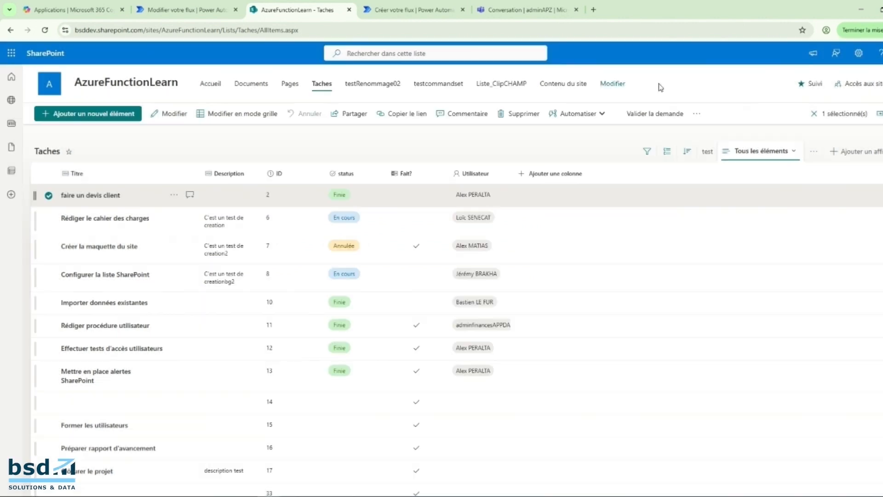
Check the flow's test run in Power Automate, and examine the posted notification in Canal Équipe Test in Teams.
{"action": "left_click", "coordinate": [216, 8]}
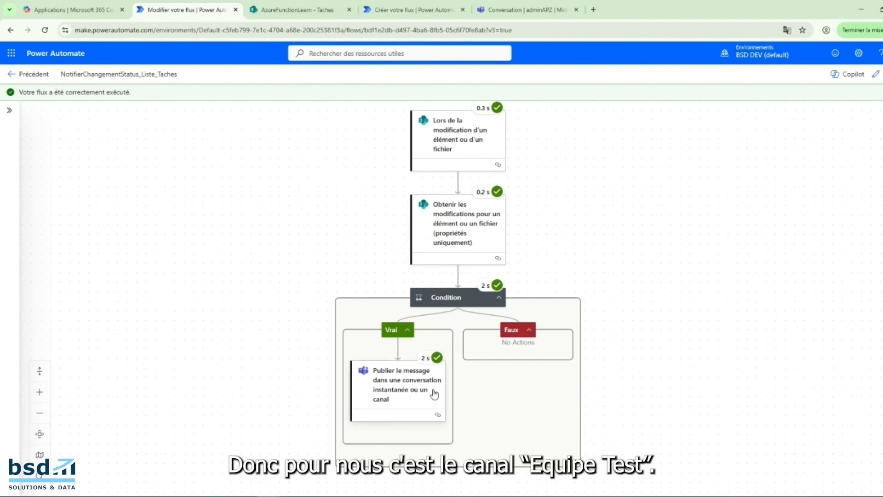
{"action": "left_click", "coordinate": [527, 11]}
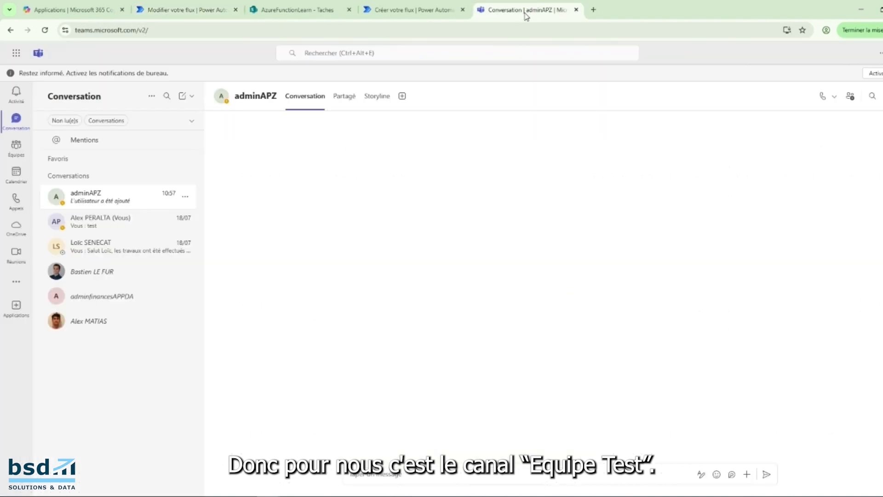
{"action": "left_click", "coordinate": [18, 152]}
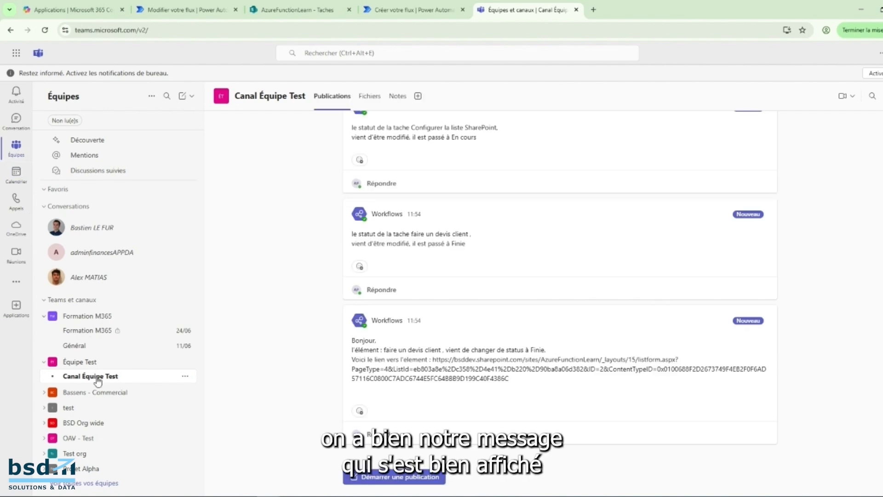
{"action": "left_click_drag", "start_coordinate": [351, 341], "coordinate": [529, 391]}
{"action": "left_click", "coordinate": [530, 389]}
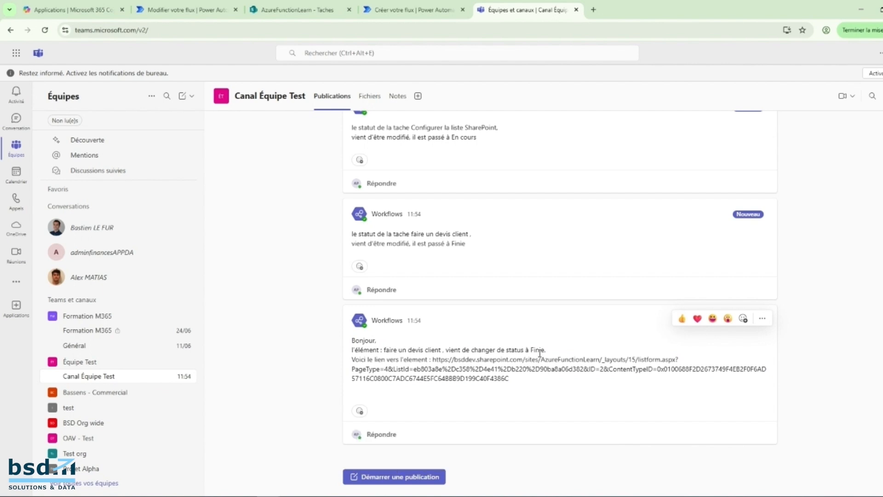
{"action": "left_click_drag", "start_coordinate": [530, 351], "coordinate": [545, 350]}
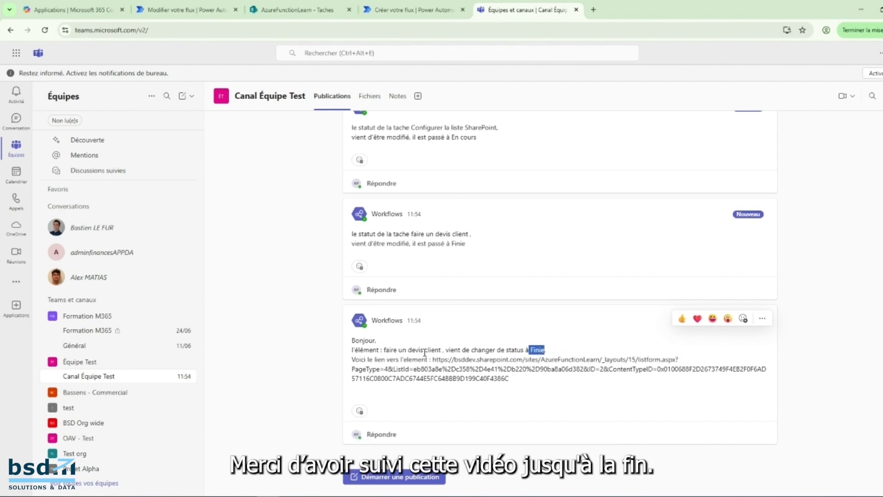
{"action": "left_click", "coordinate": [570, 389]}
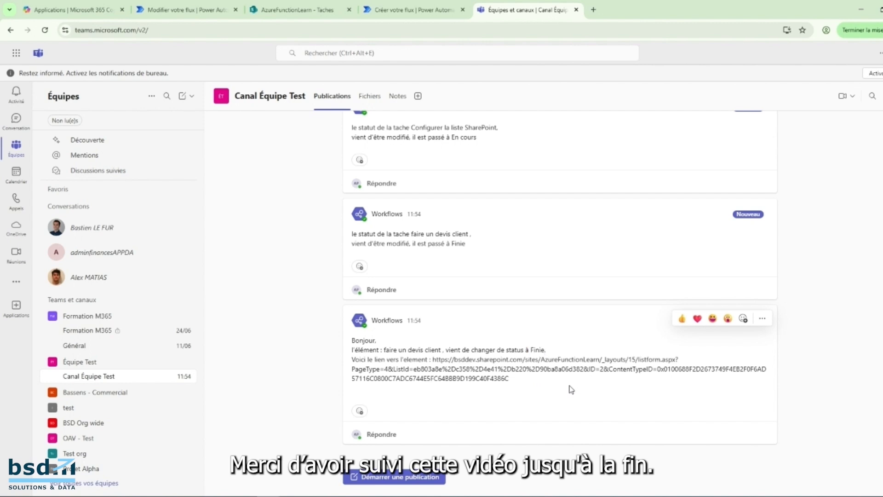